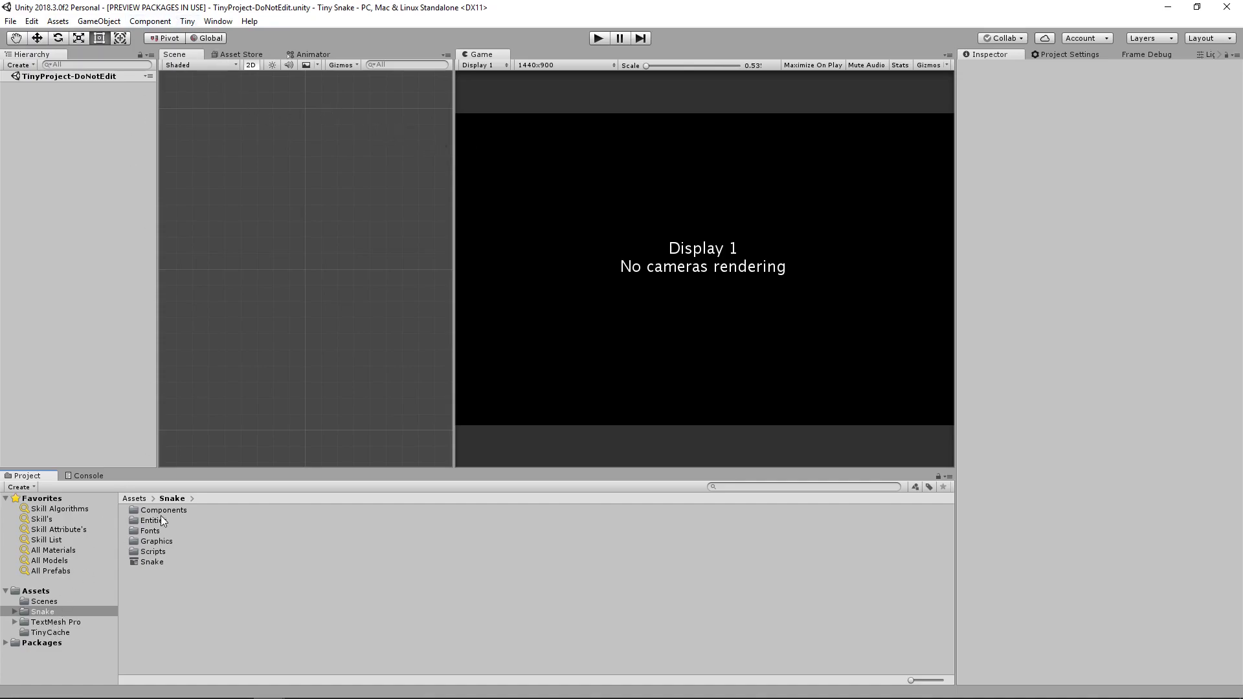
Step: Select the Snake project file and its Components folder, then clear the selection
click(151, 563)
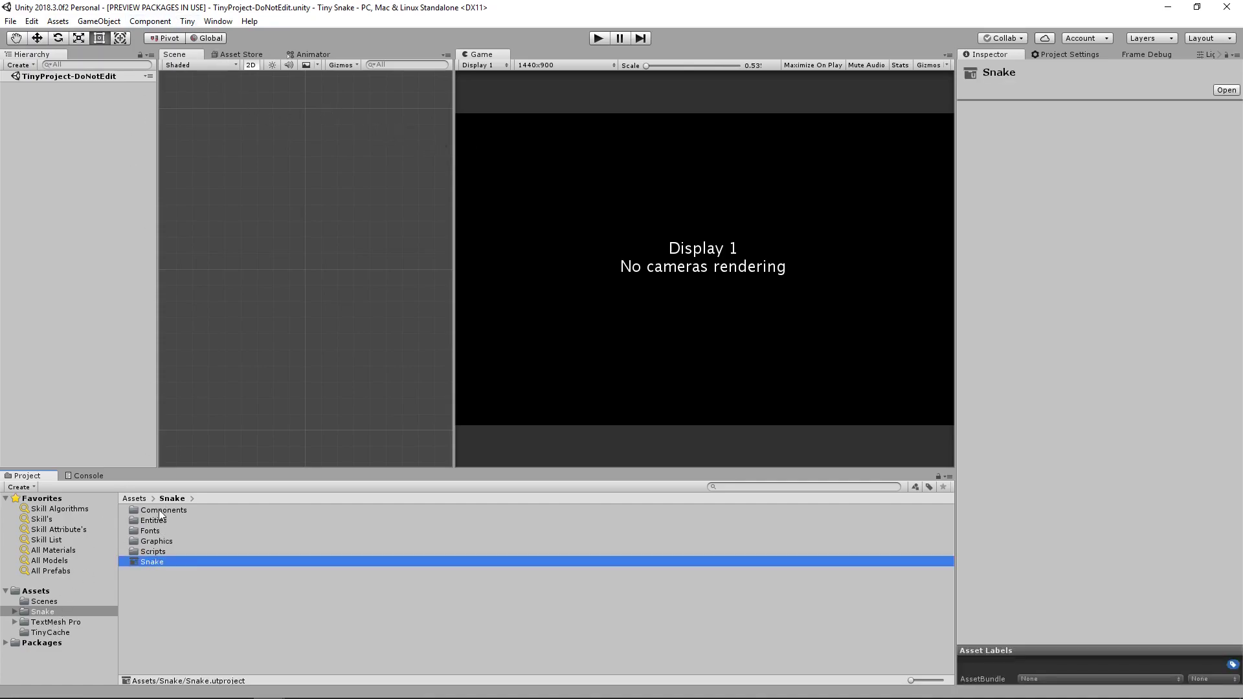
click(158, 511)
click(144, 567)
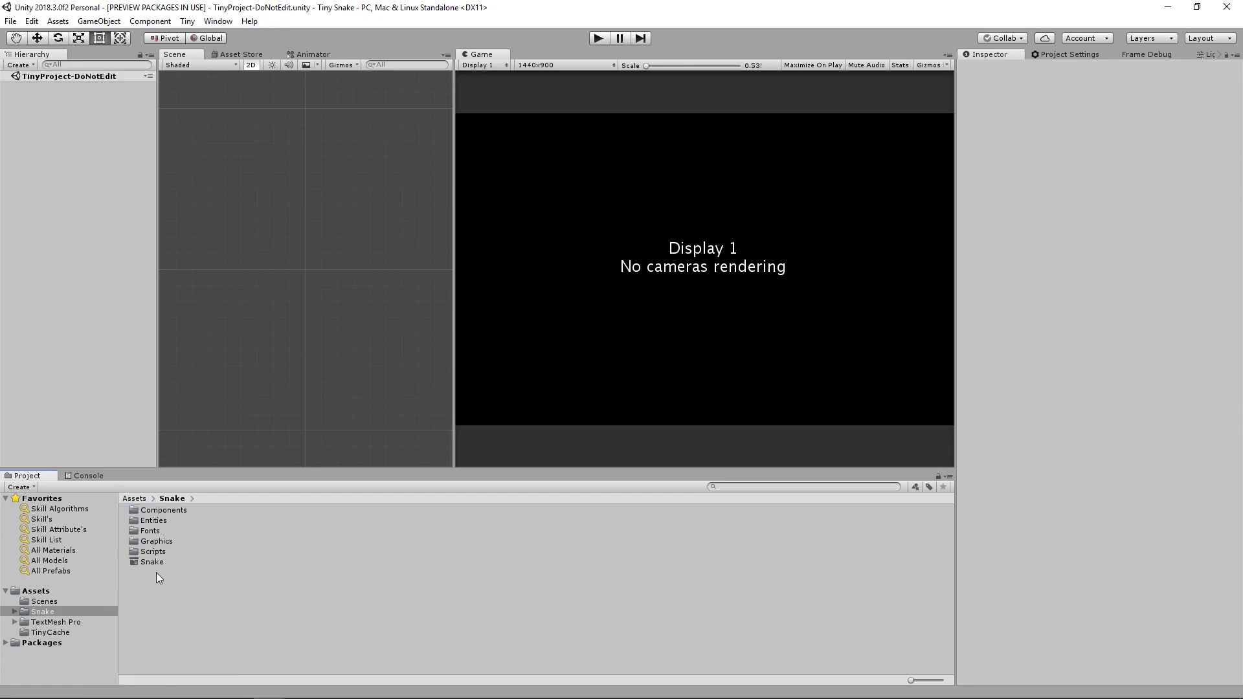
Step: Import all the Tiny sample projects through Import Sample Projects, confirming the full package import
click(189, 22)
mouse_move(207, 37)
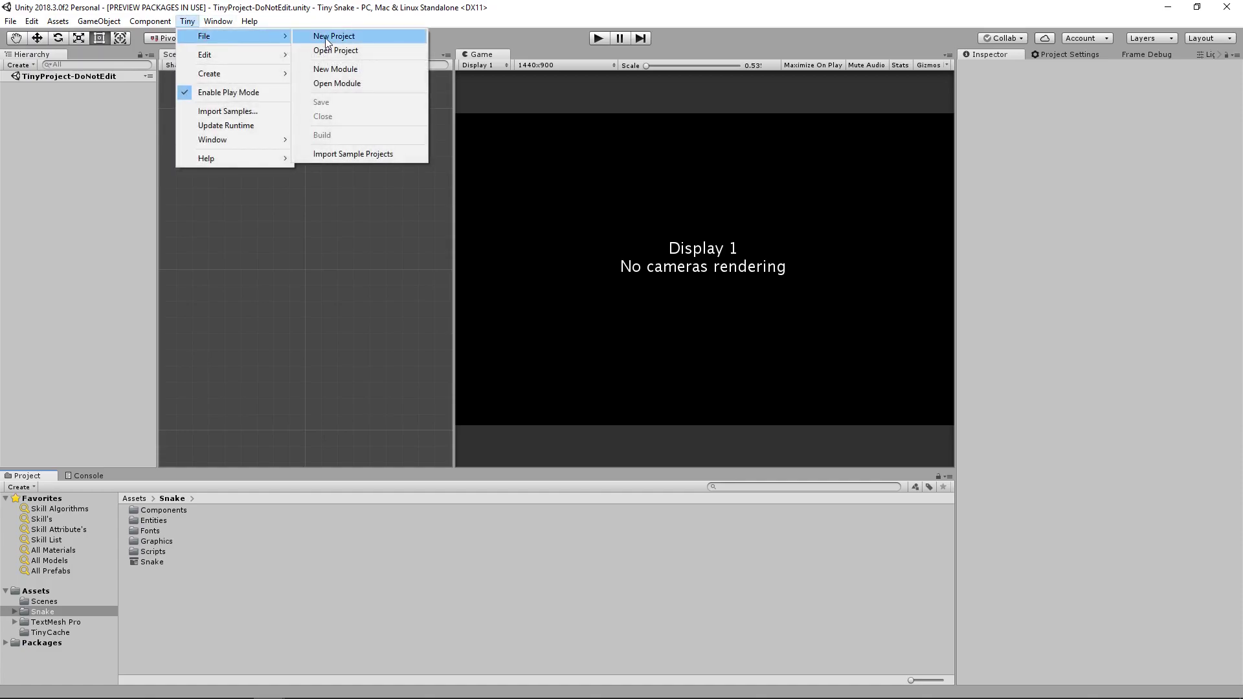
click(196, 455)
click(185, 22)
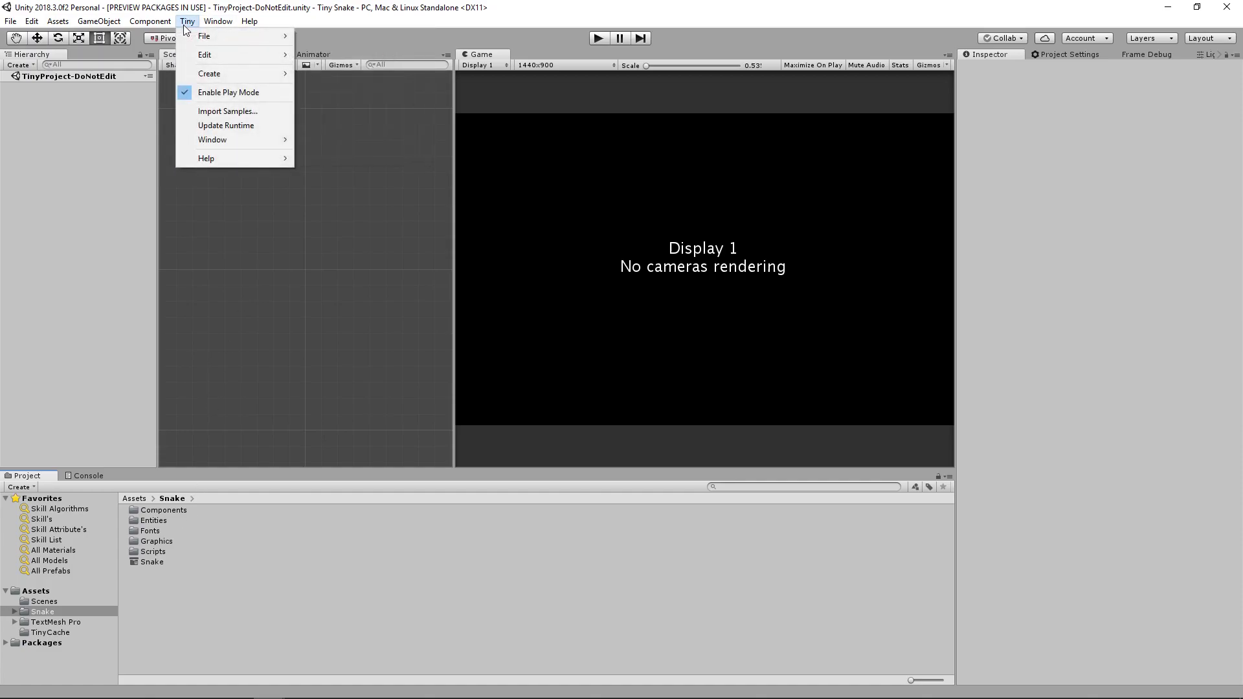
mouse_move(243, 37)
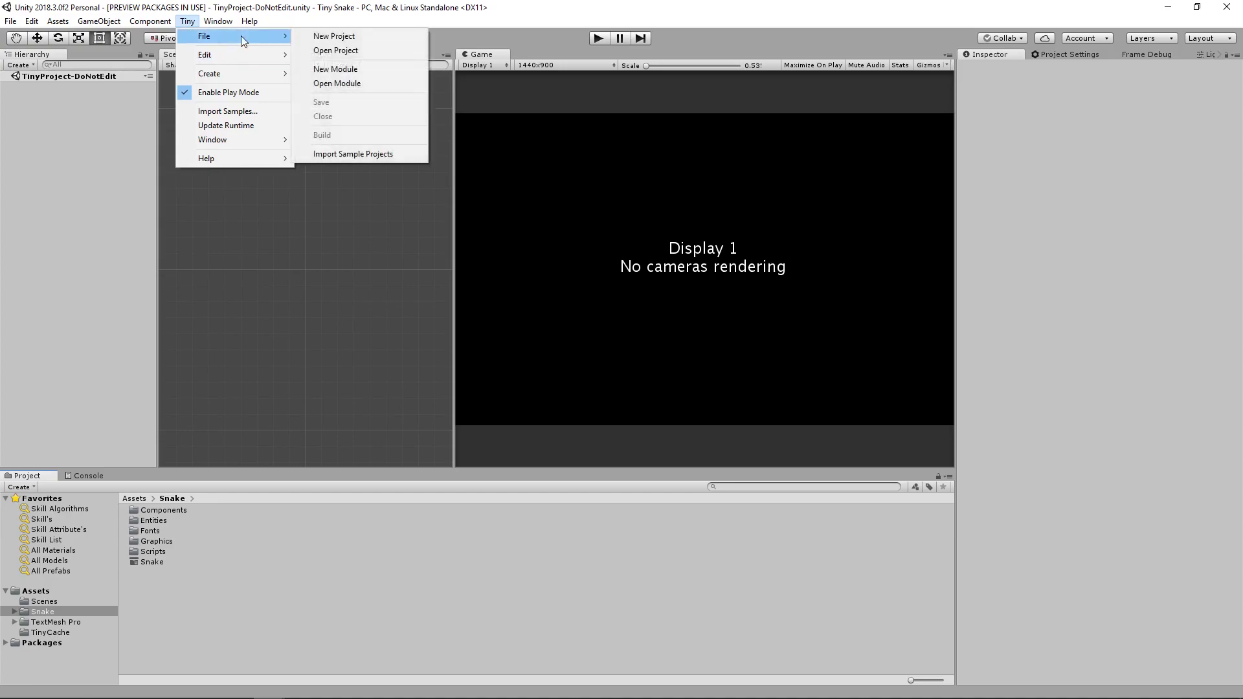
click(354, 155)
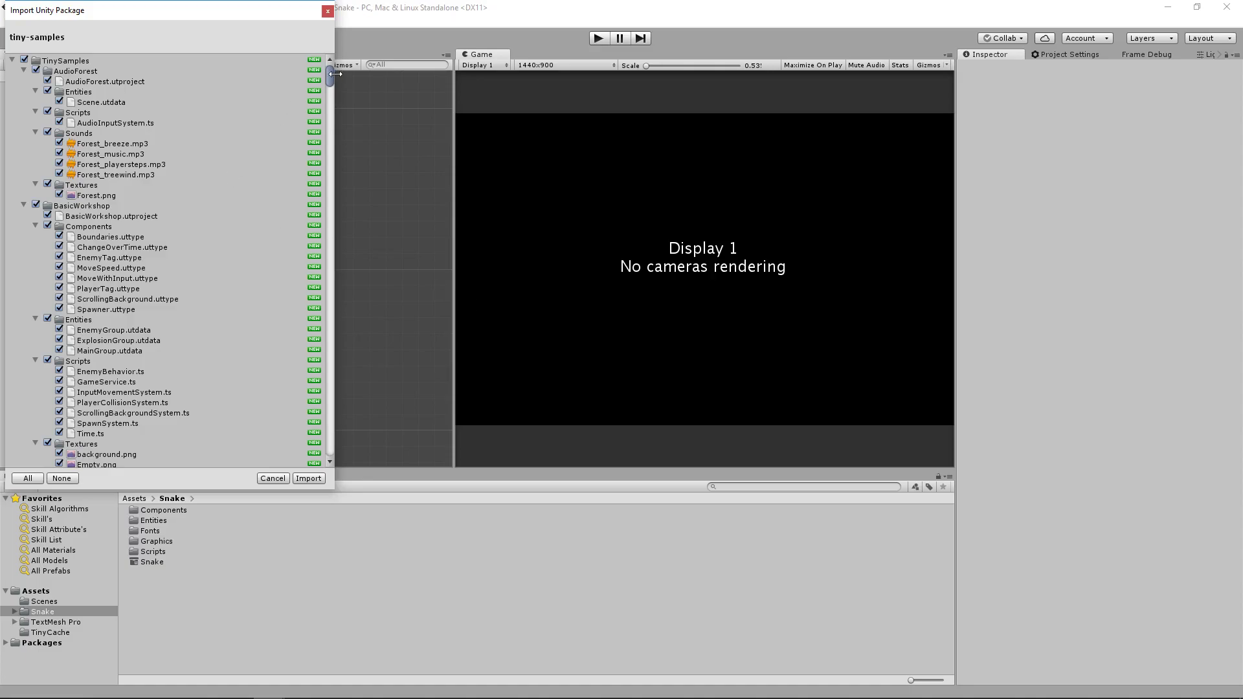
drag(333, 73, 340, 457)
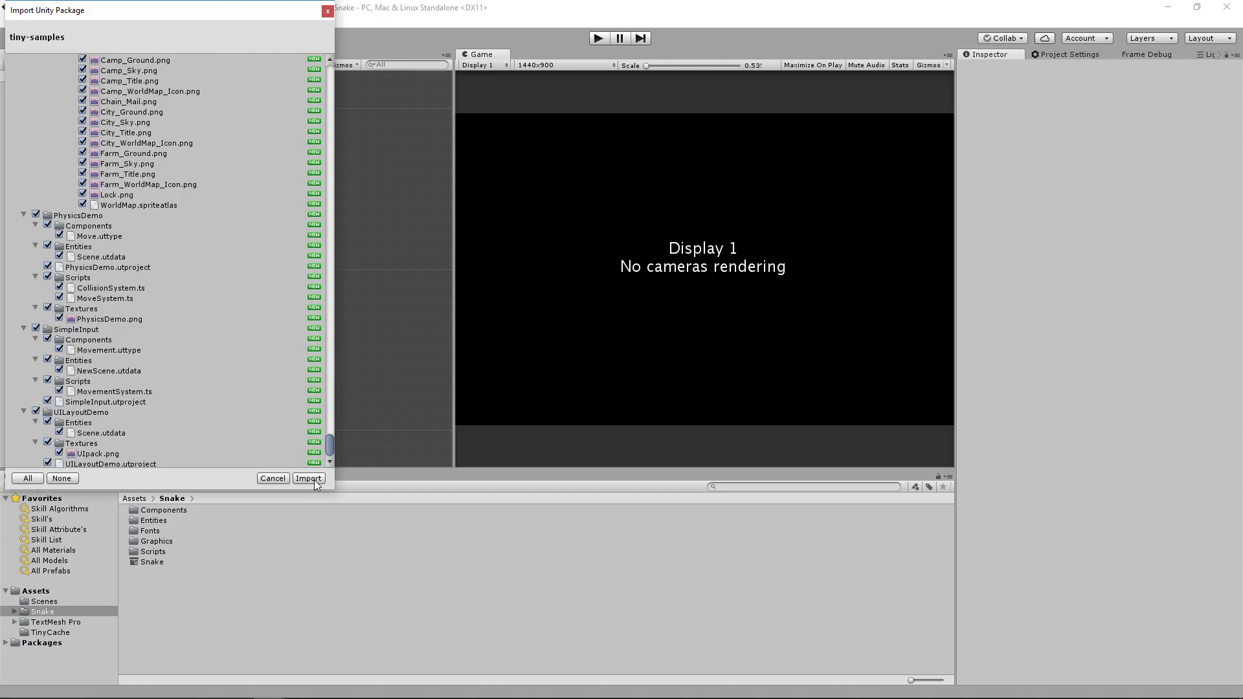
click(314, 480)
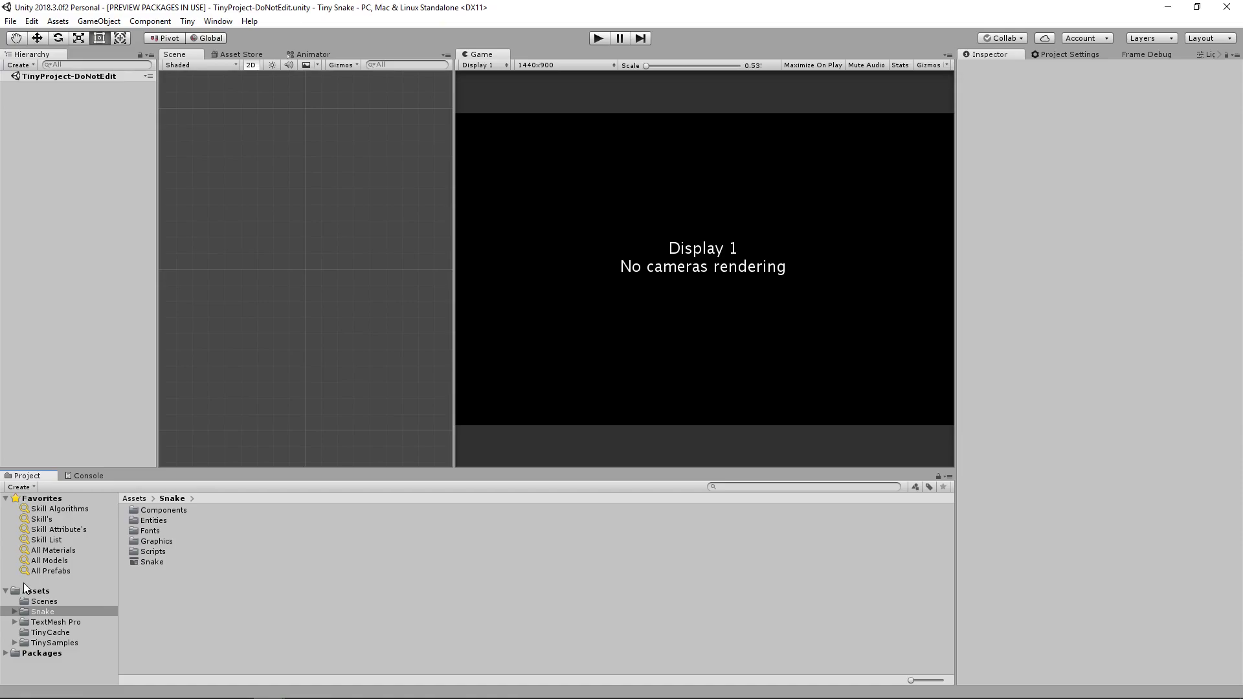
Step: Open the AudioForest folder inside TinySamples
click(49, 642)
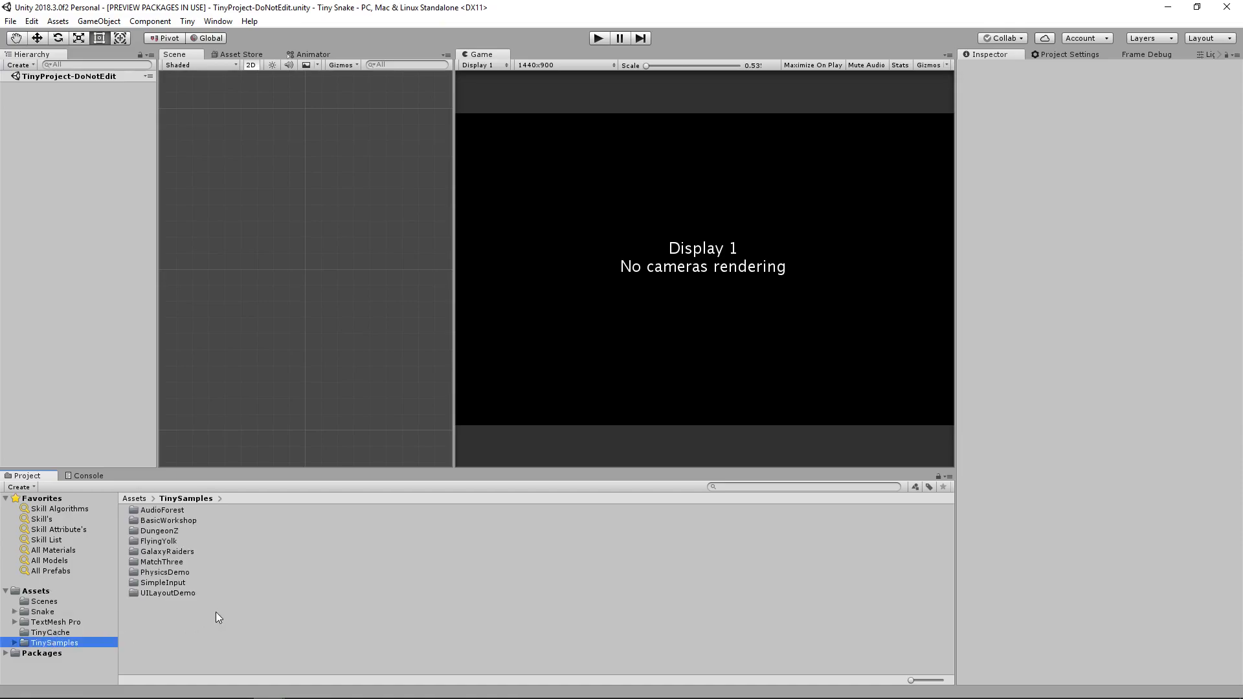
click(170, 513)
key(Down)
key(Down)
key(Down)
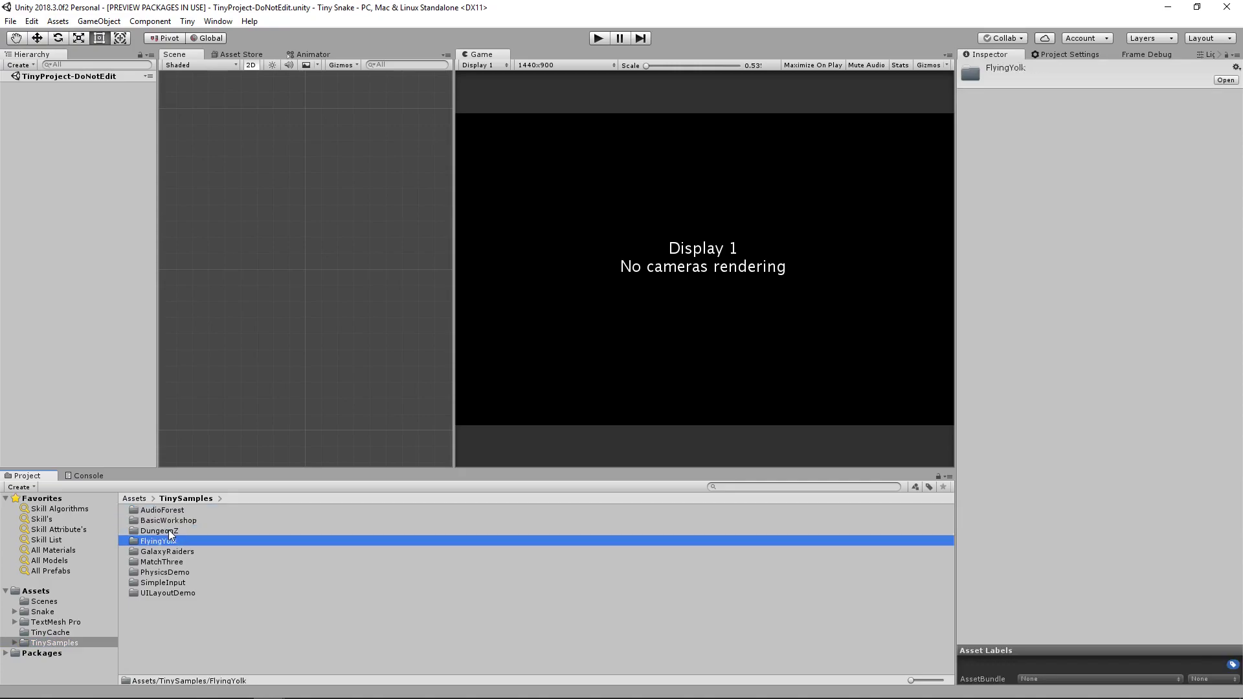
key(Up)
key(Up)
key(Up)
key(Return)
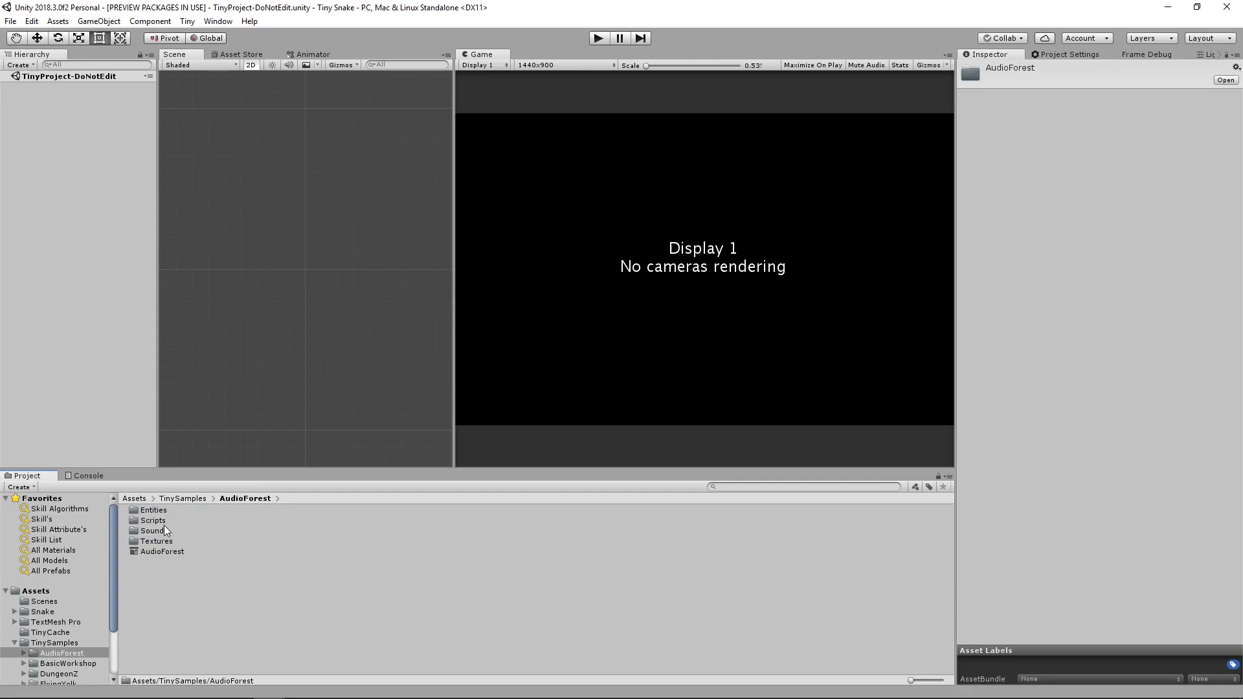
Step: Open AudioForest.utproject and centre the forest image in the Scene view
click(165, 552)
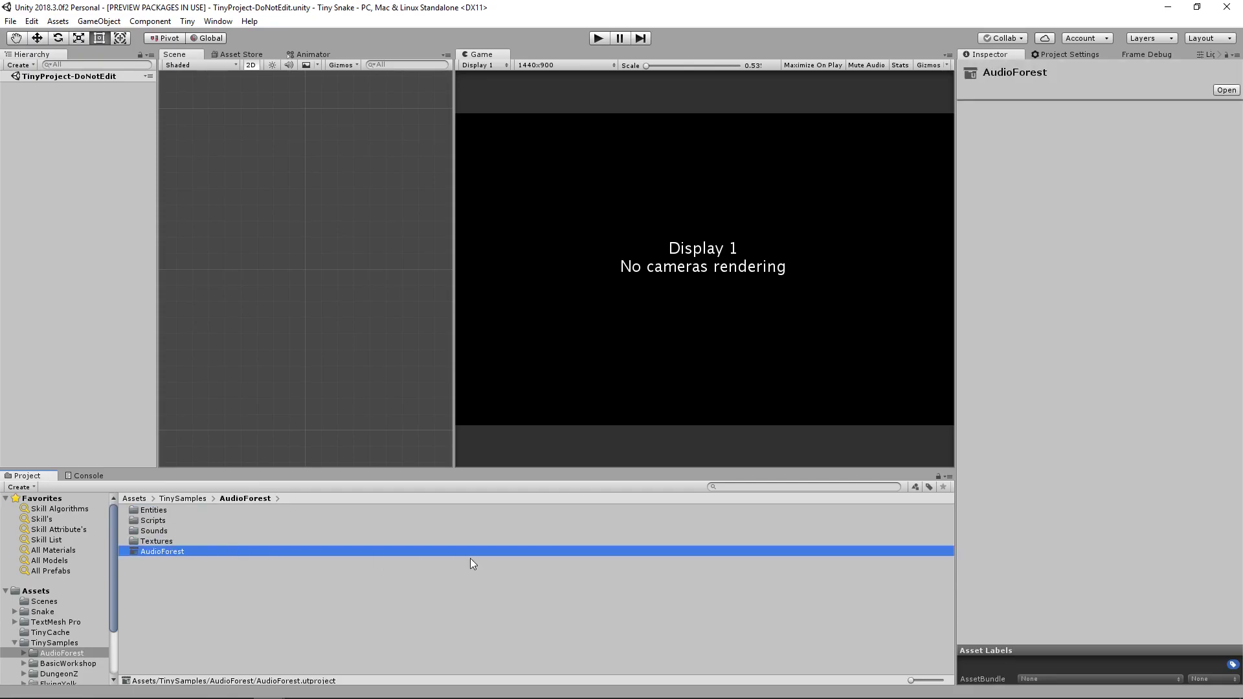
key(Return)
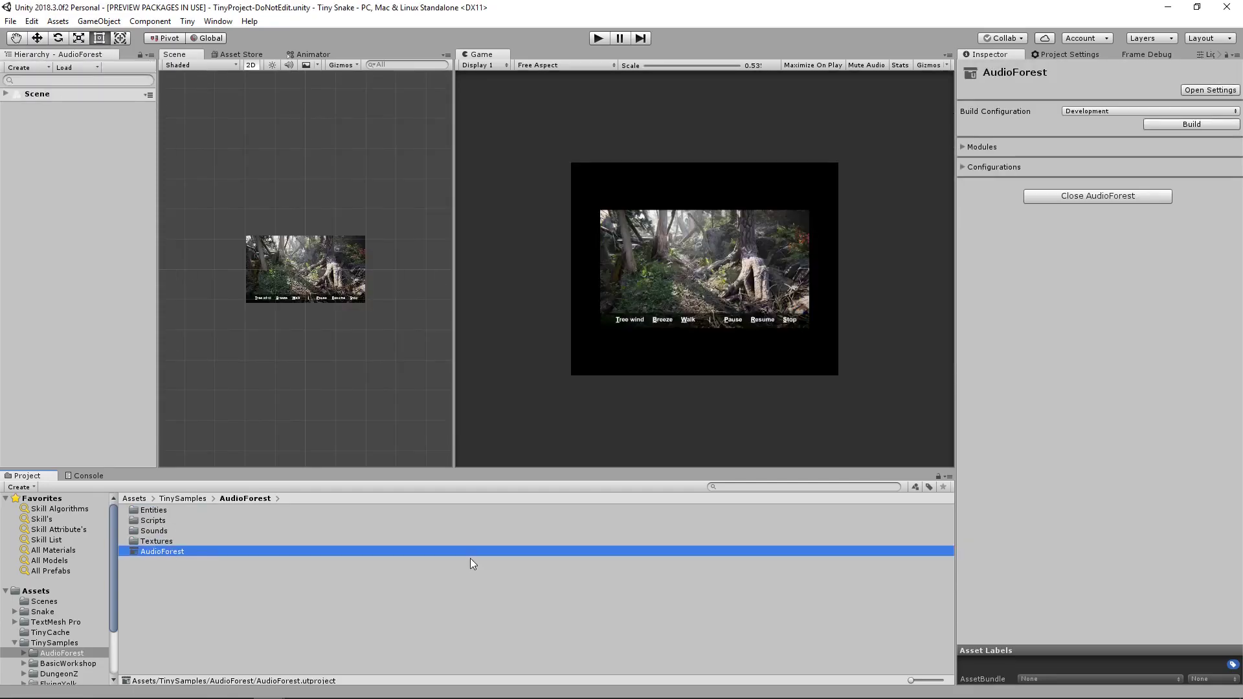
scroll(303, 242, up, 8)
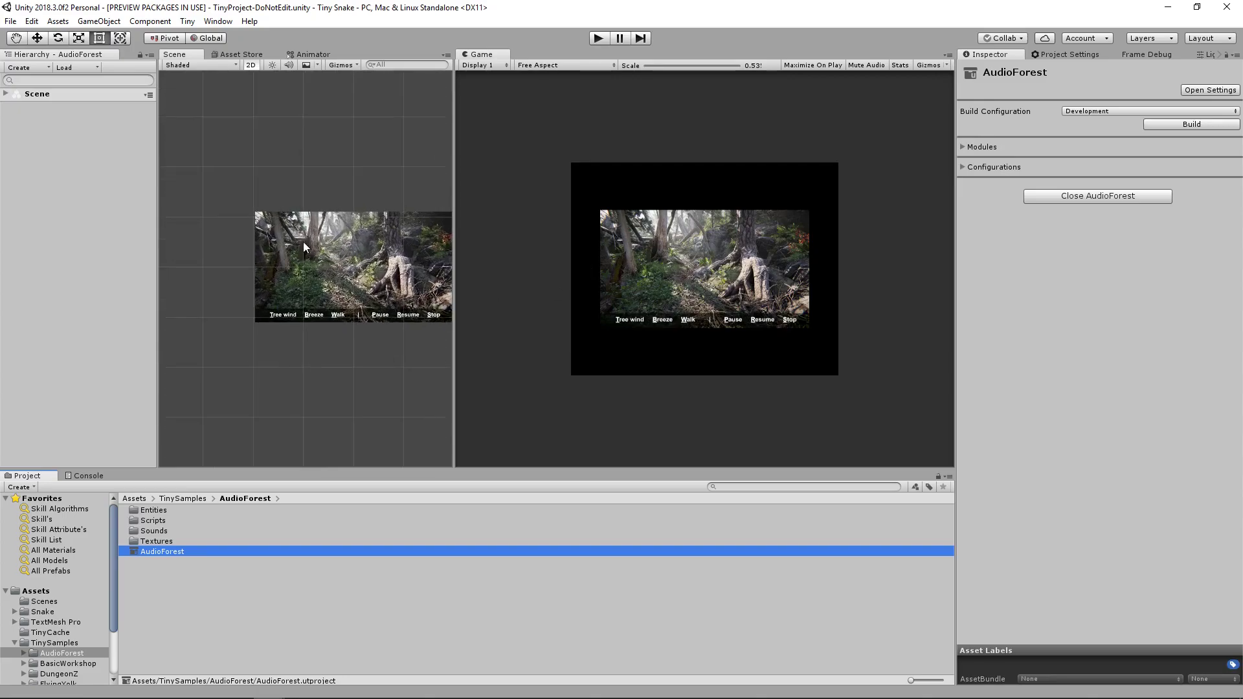
middle_drag(322, 224, 290, 134)
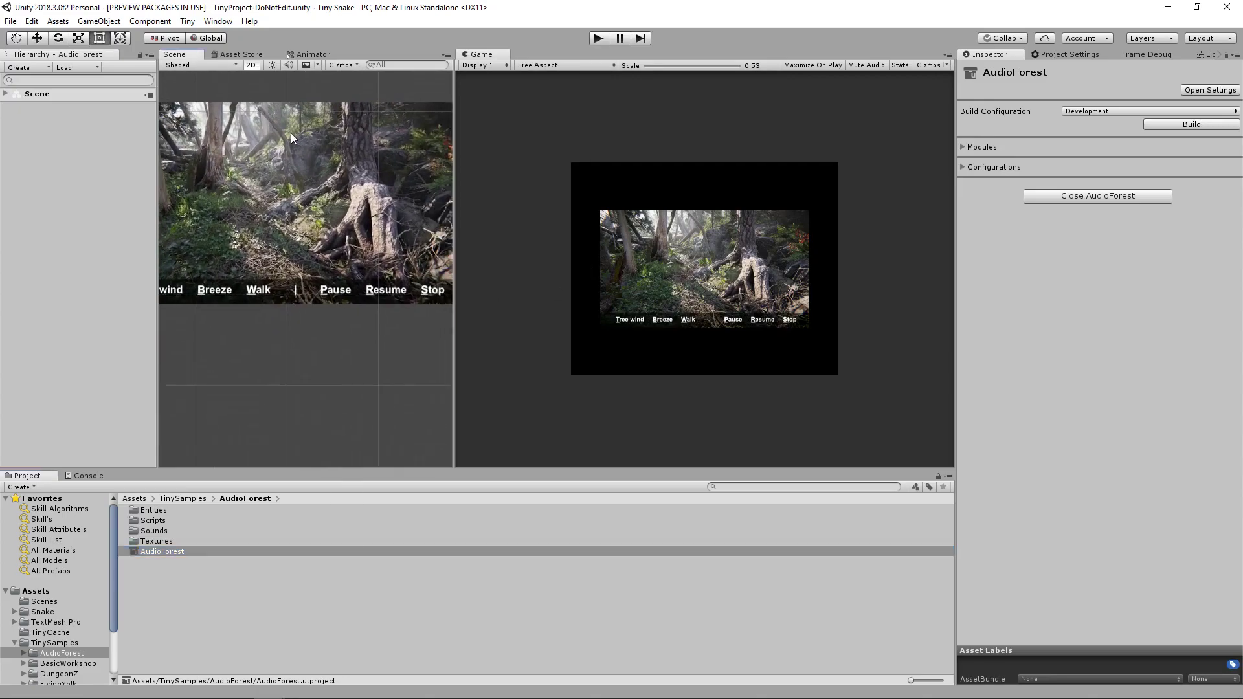
middle_drag(162, 307, 199, 307)
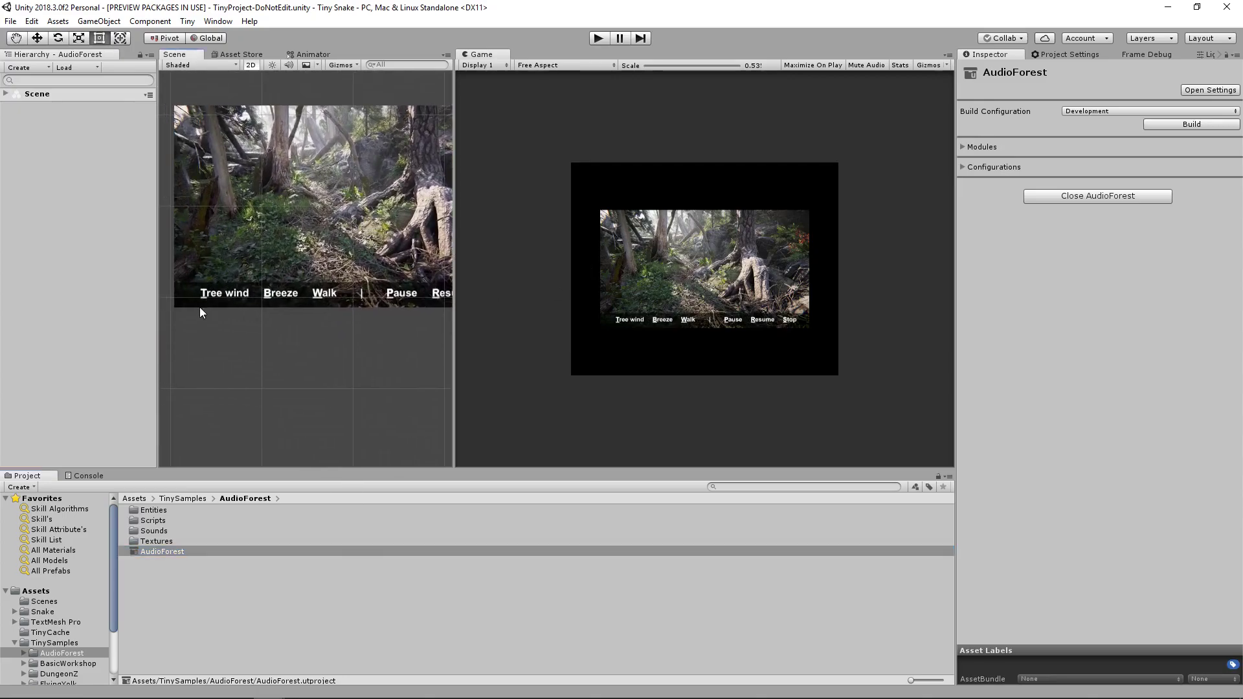
Step: Expand the Scene and inspect the Walk, Forest and Camera entities
click(16, 95)
click(5, 94)
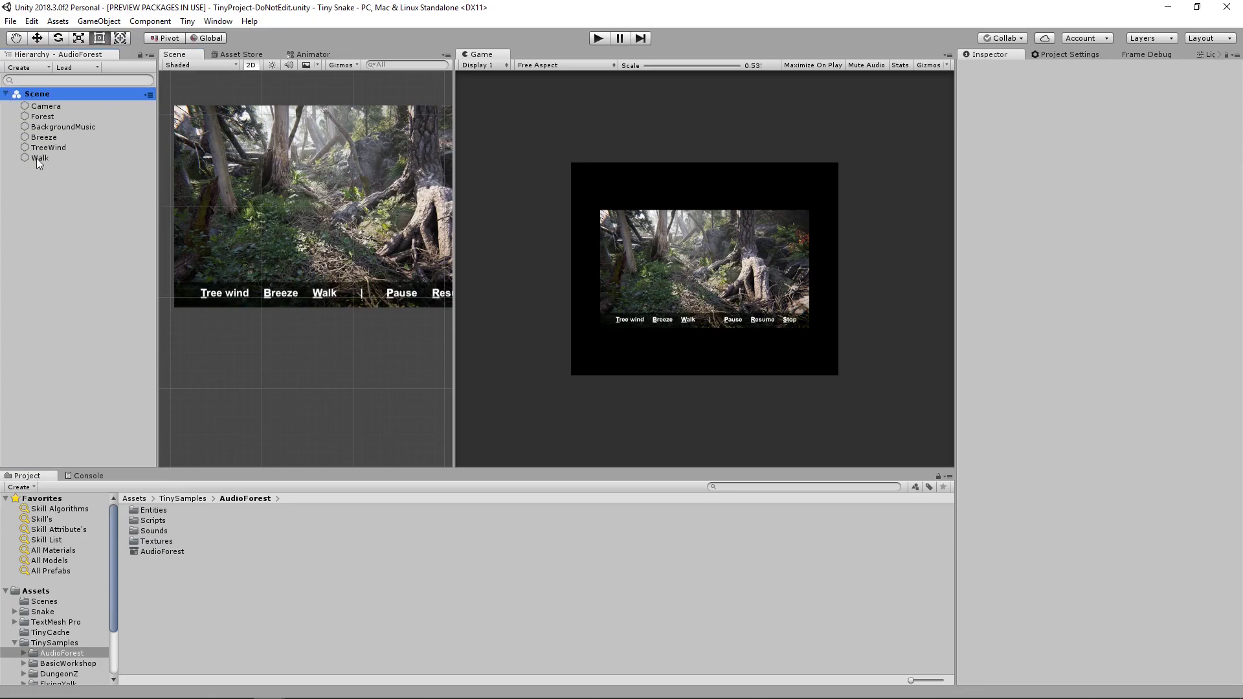
click(36, 158)
click(39, 117)
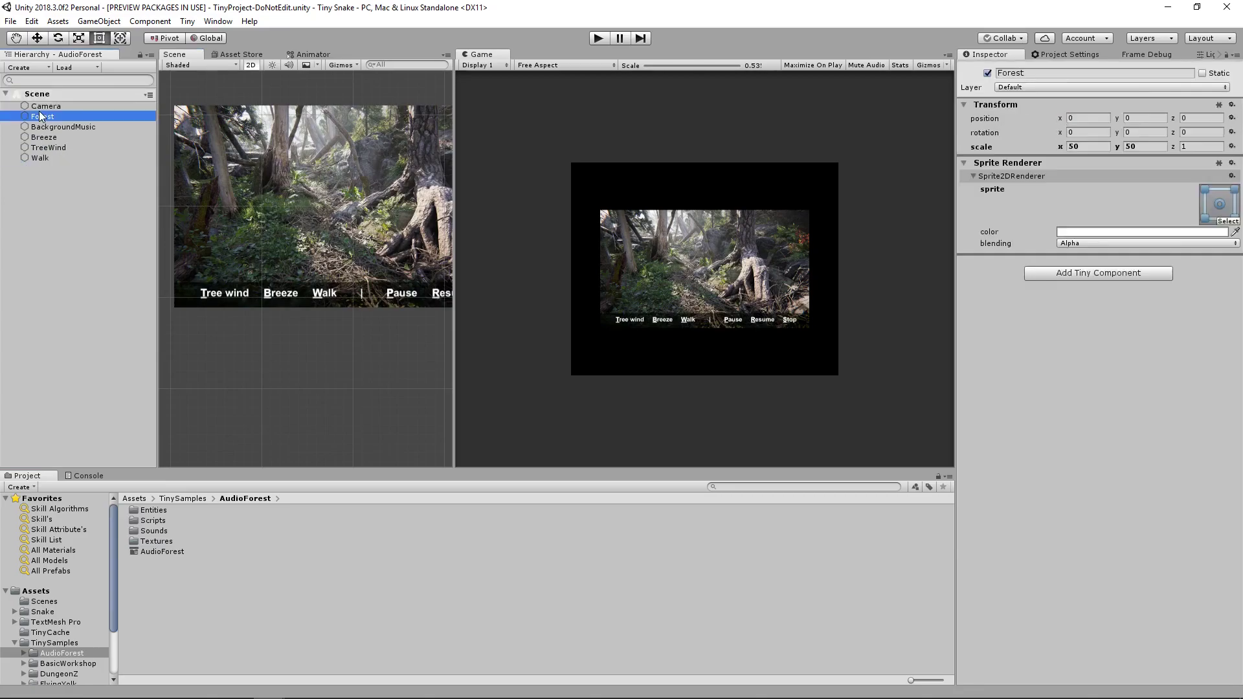
click(45, 108)
click(43, 117)
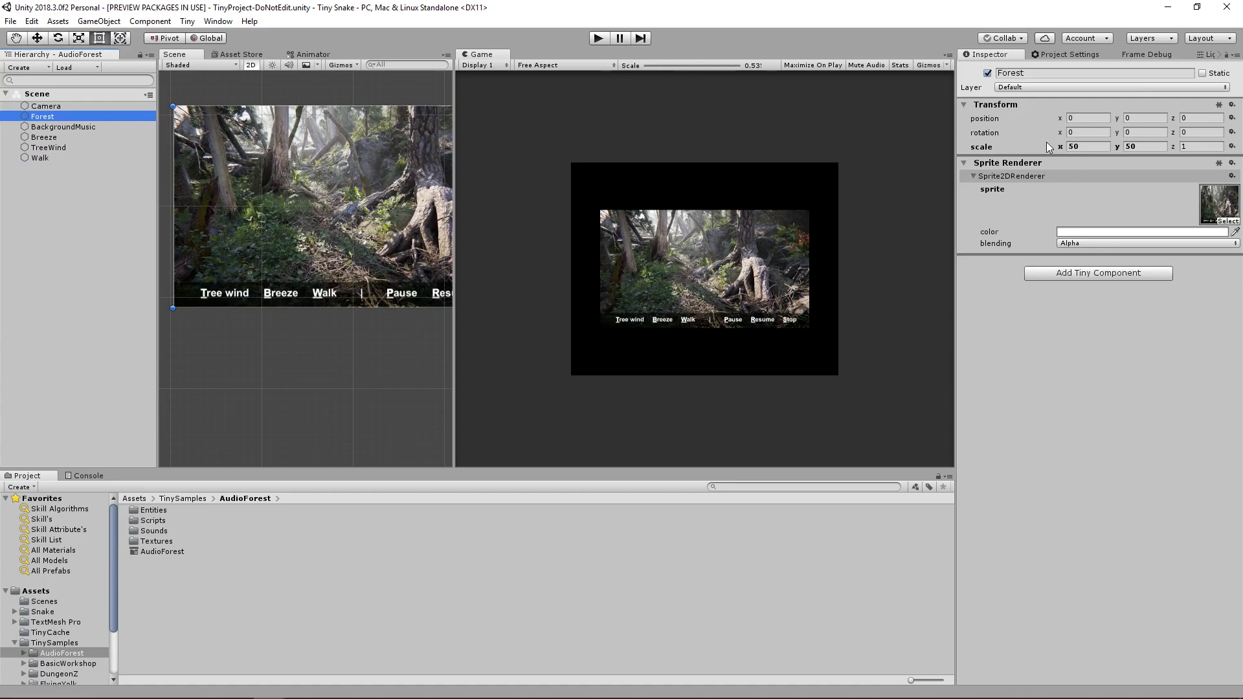
Step: Review the AudioSource clips of BackgroundMusic, Breeze, TreeWind and Walk, ending on TreeWind
click(63, 127)
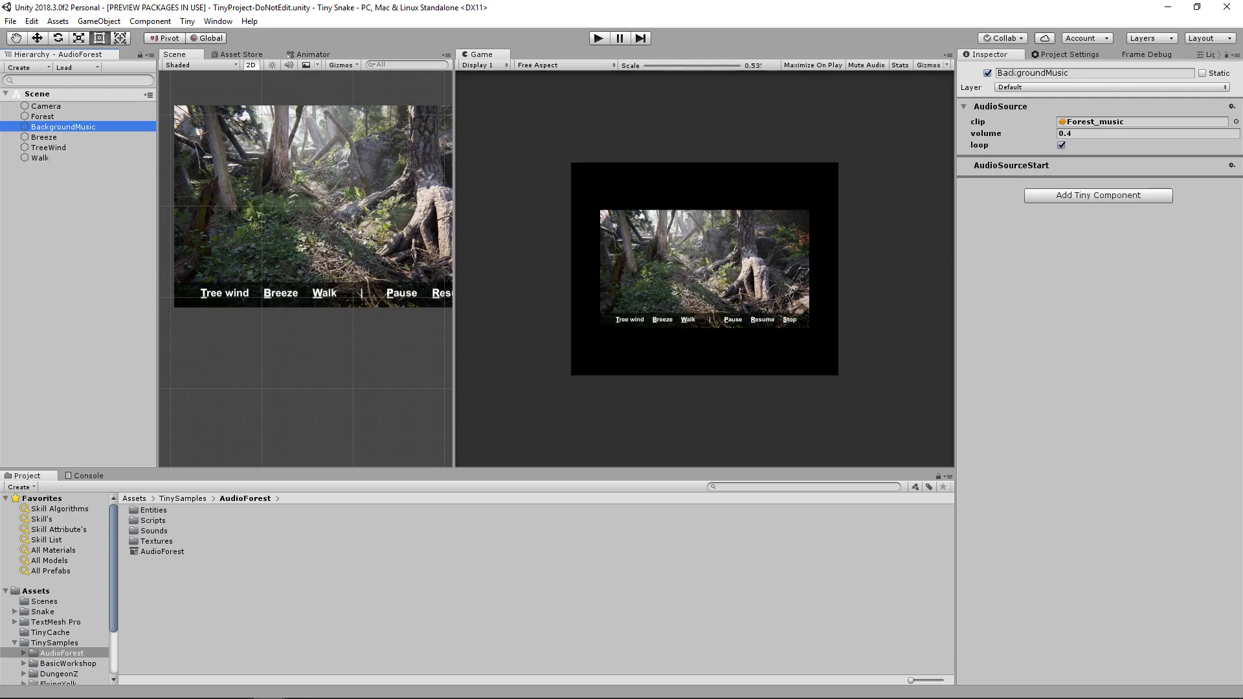
click(64, 137)
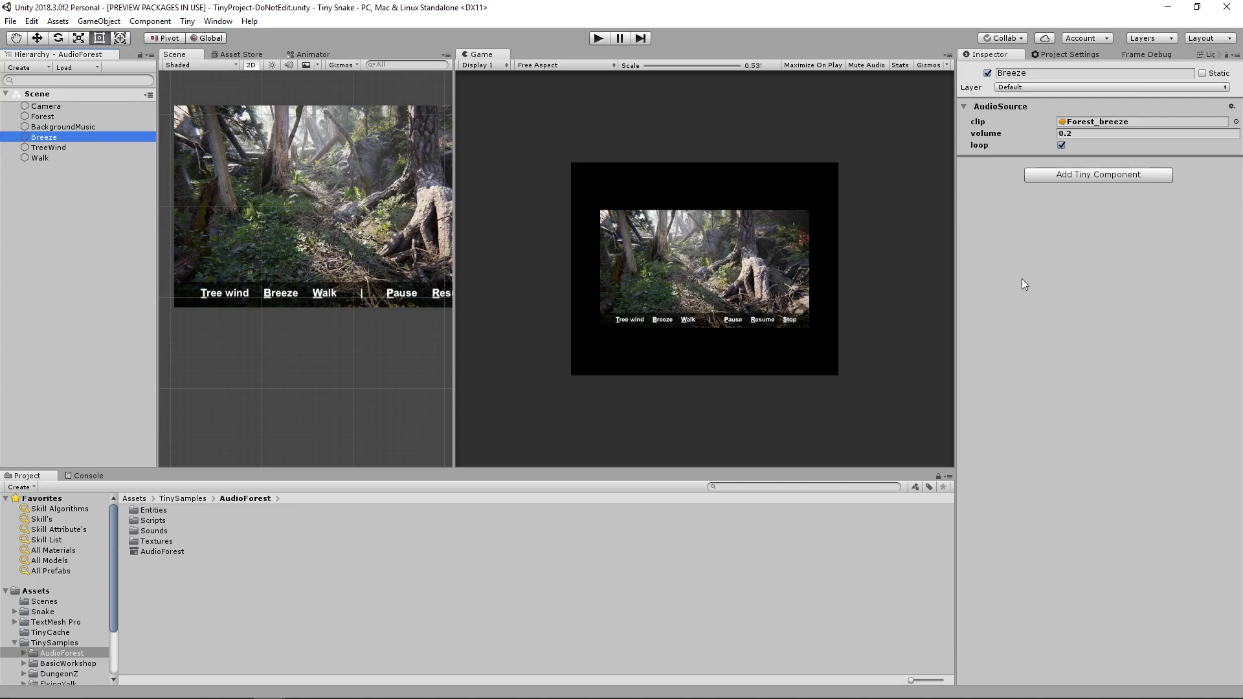
mouse_move(724, 698)
click(75, 127)
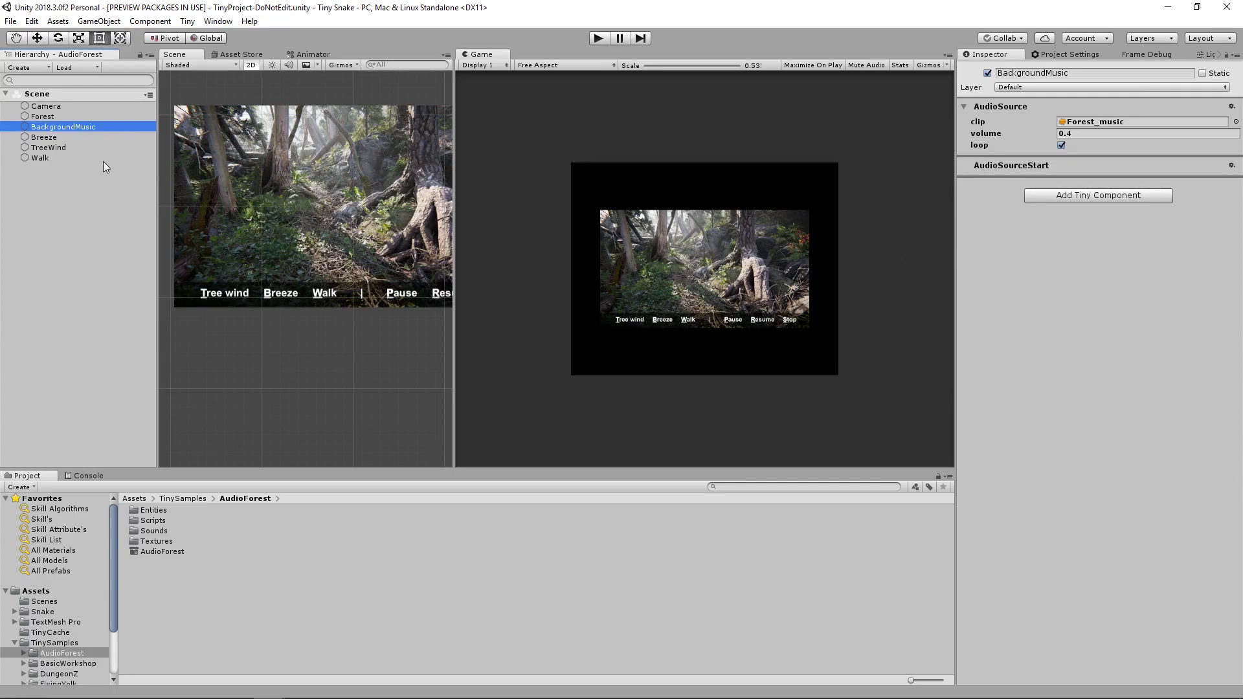
click(81, 148)
click(41, 158)
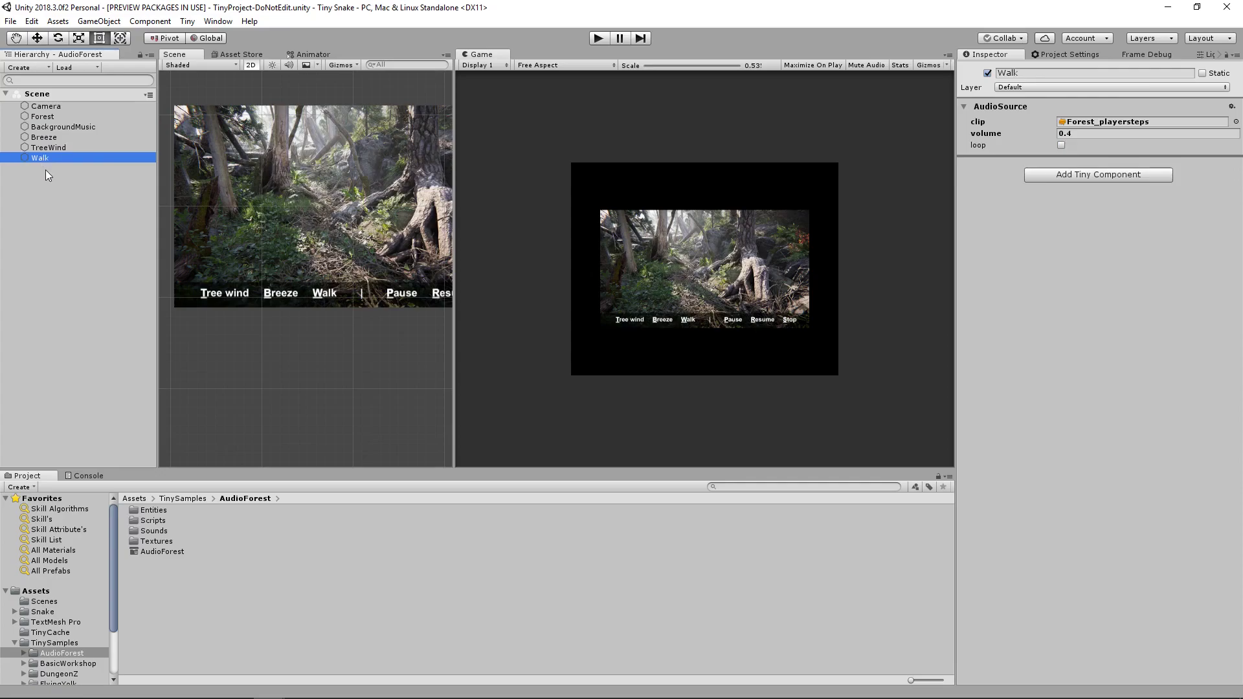
key(Up)
key(Up)
key(Down)
key(Down)
key(Up)
key(Up)
key(Up)
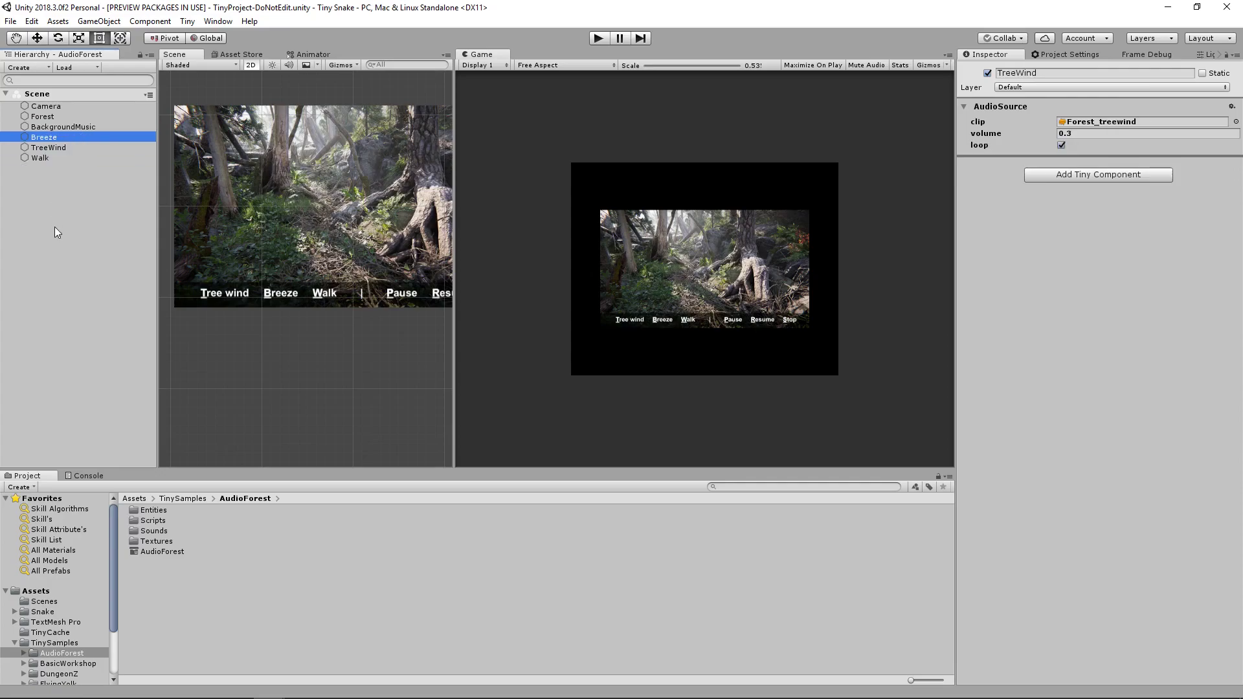
key(Down)
key(Down)
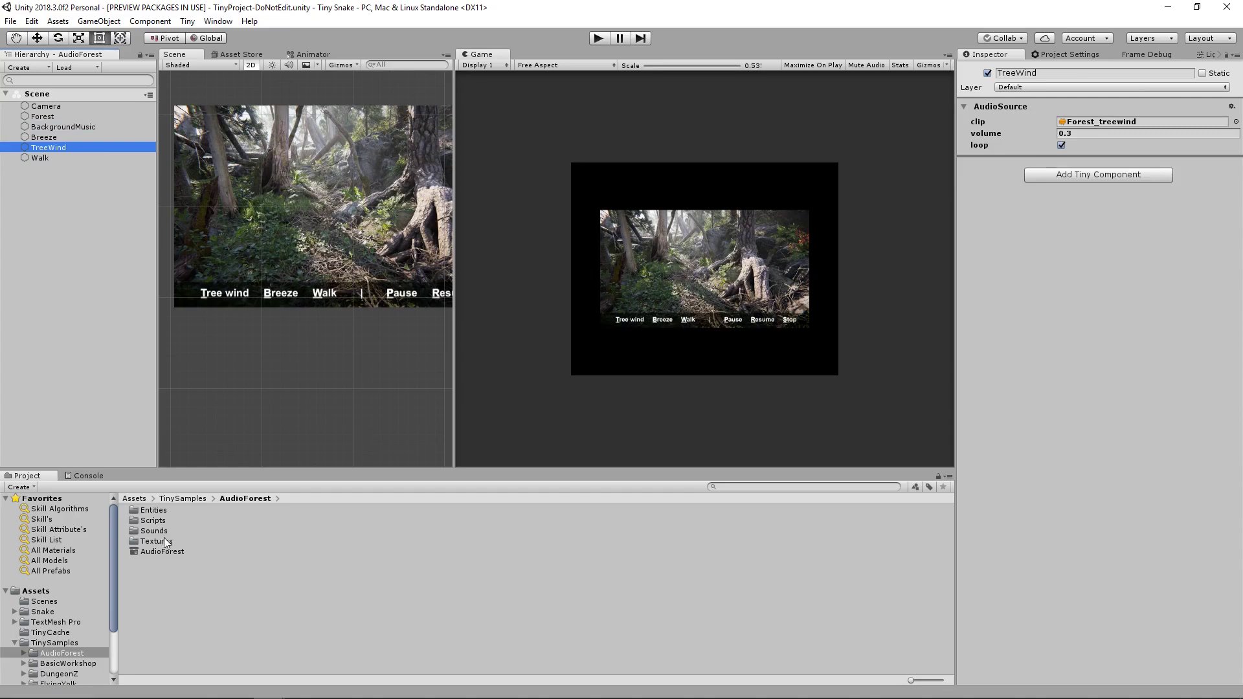
Step: Open BasicWorkshop.utproject, allow Node.js through the firewall, and pan across the game area
click(73, 661)
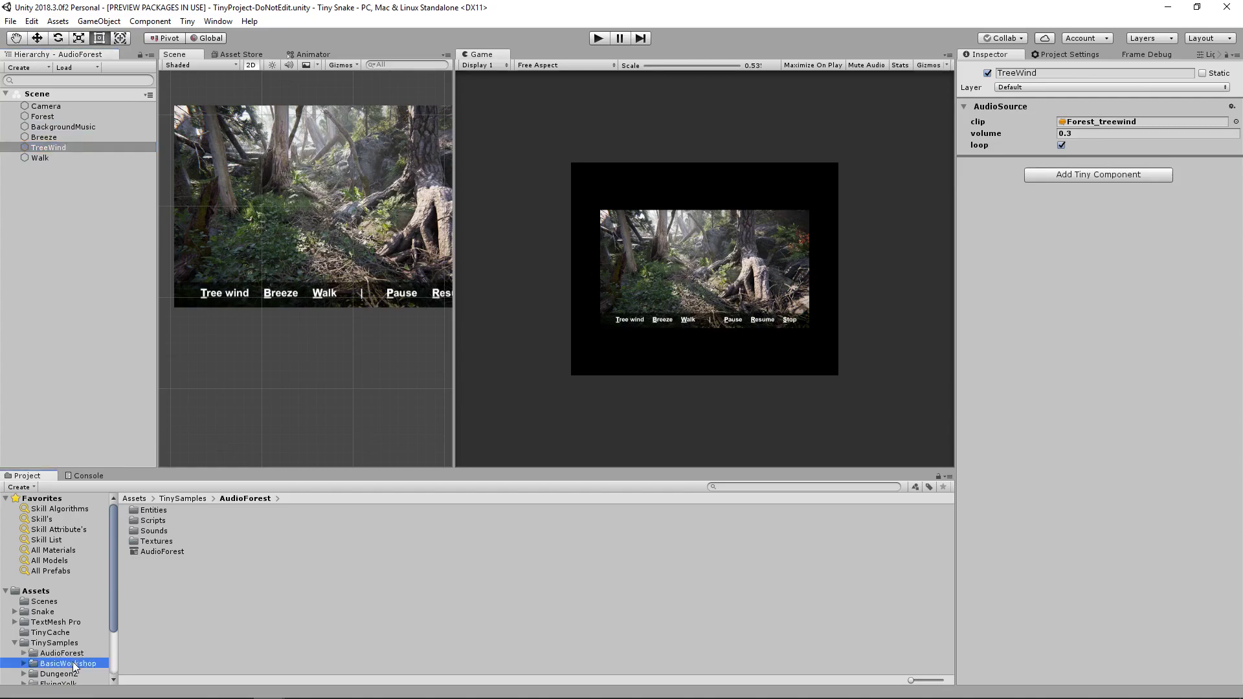
double_click(172, 550)
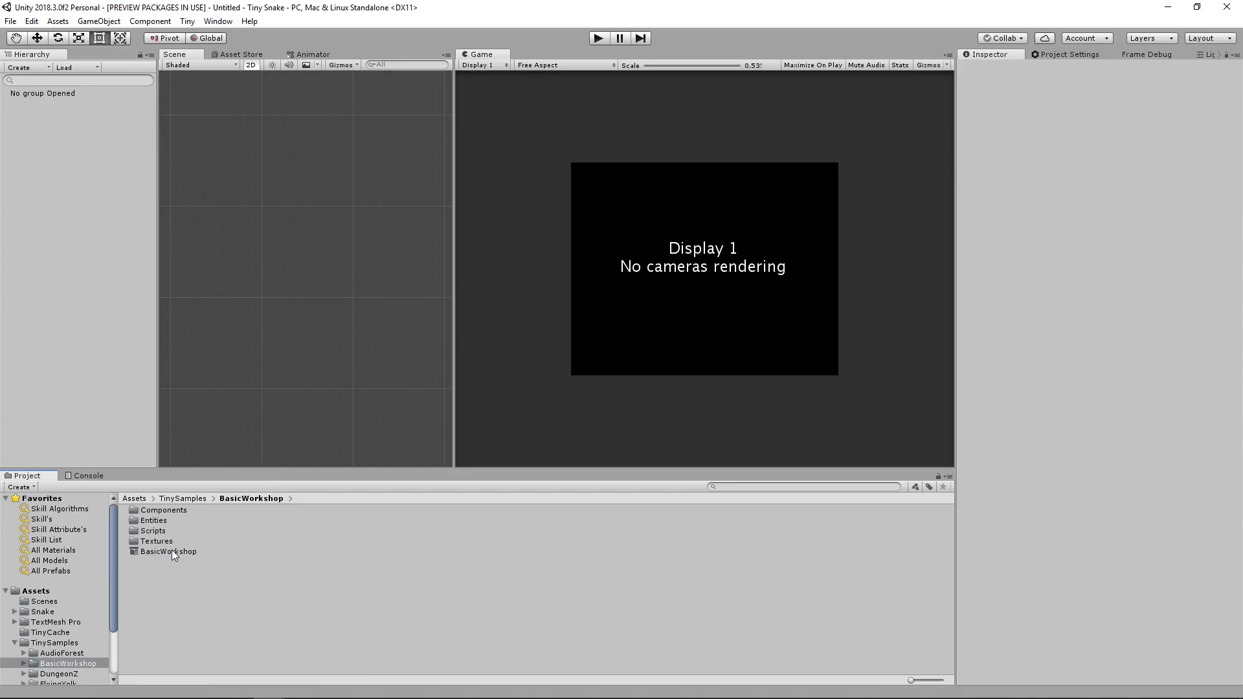
click(677, 463)
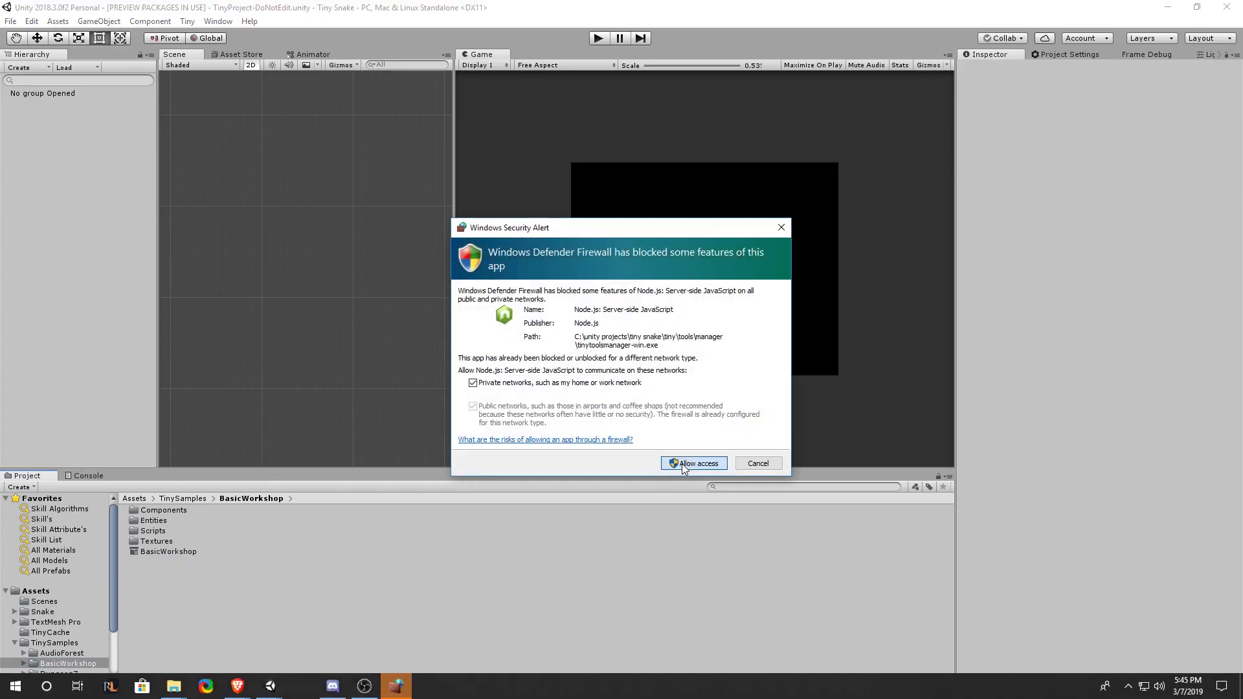
scroll(291, 255, up, 5)
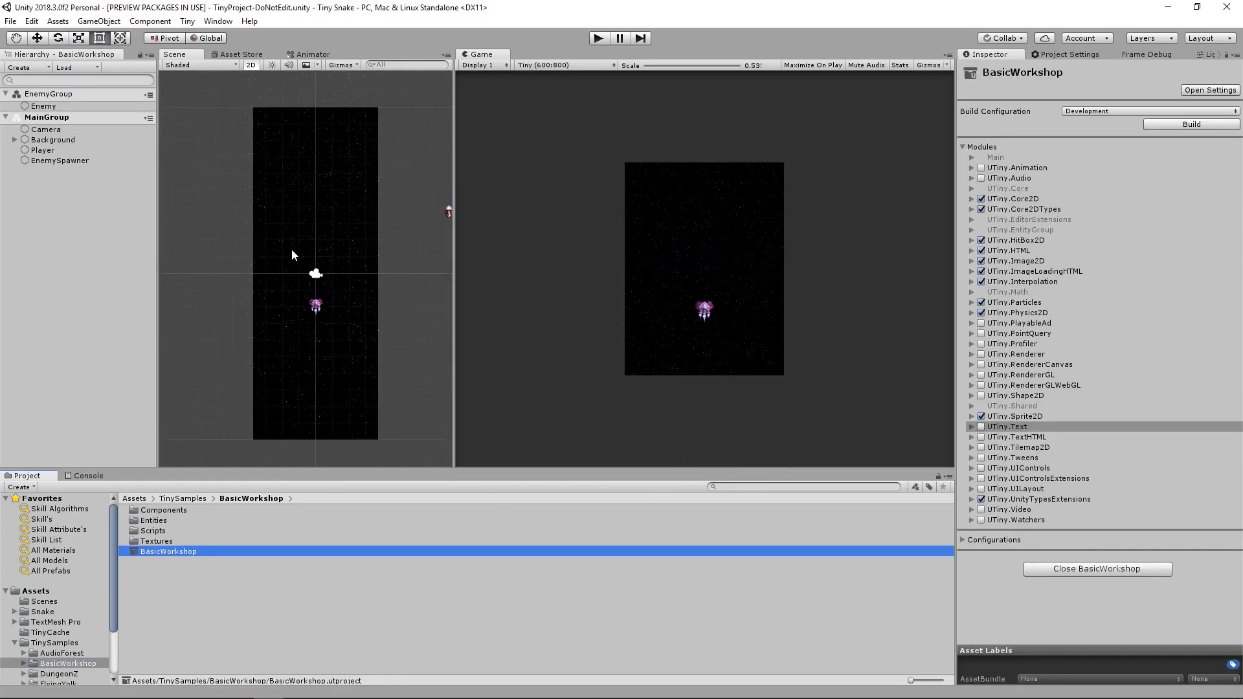
middle_drag(356, 277, 311, 273)
scroll(117, 580, down, 3)
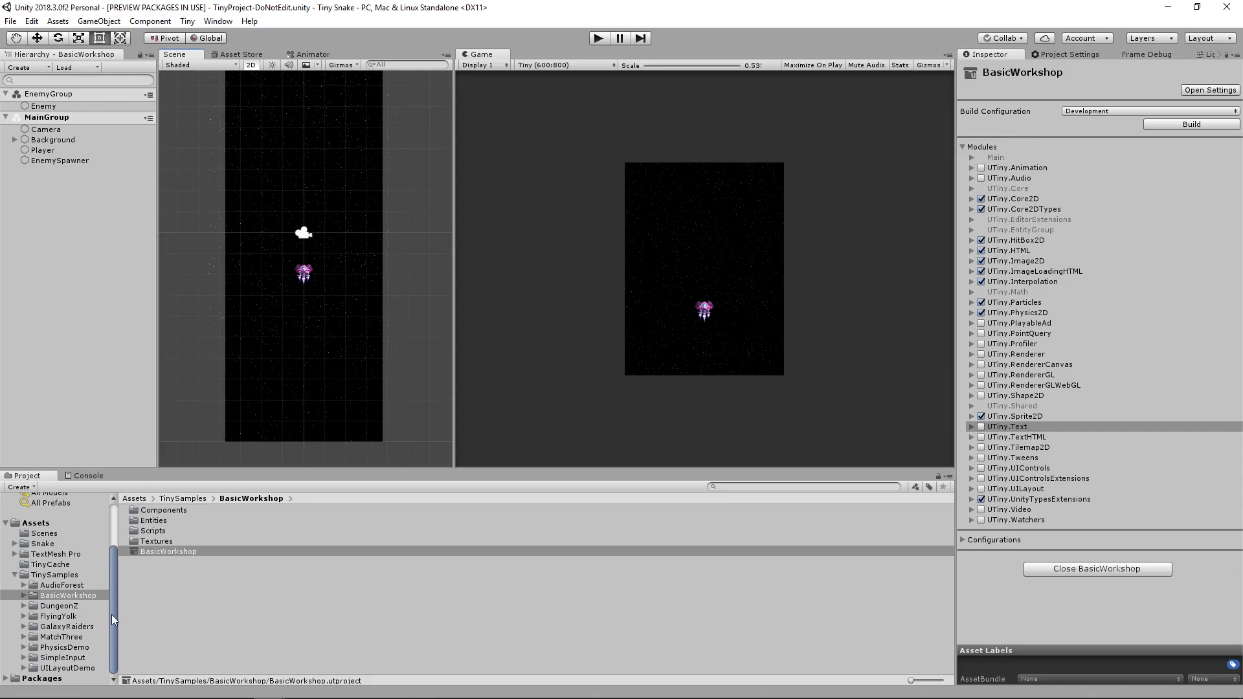
Step: Open the DungeonZ project, re-frame the dungeon map, and widen the side panel
click(71, 605)
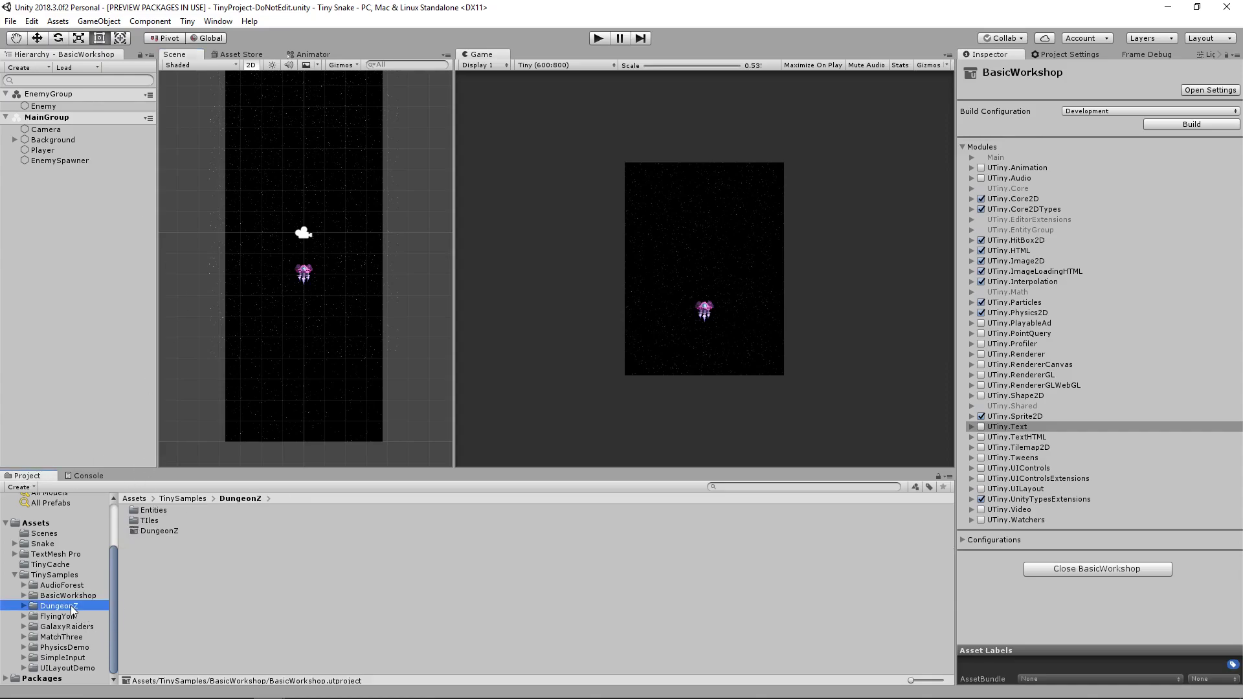
double_click(153, 533)
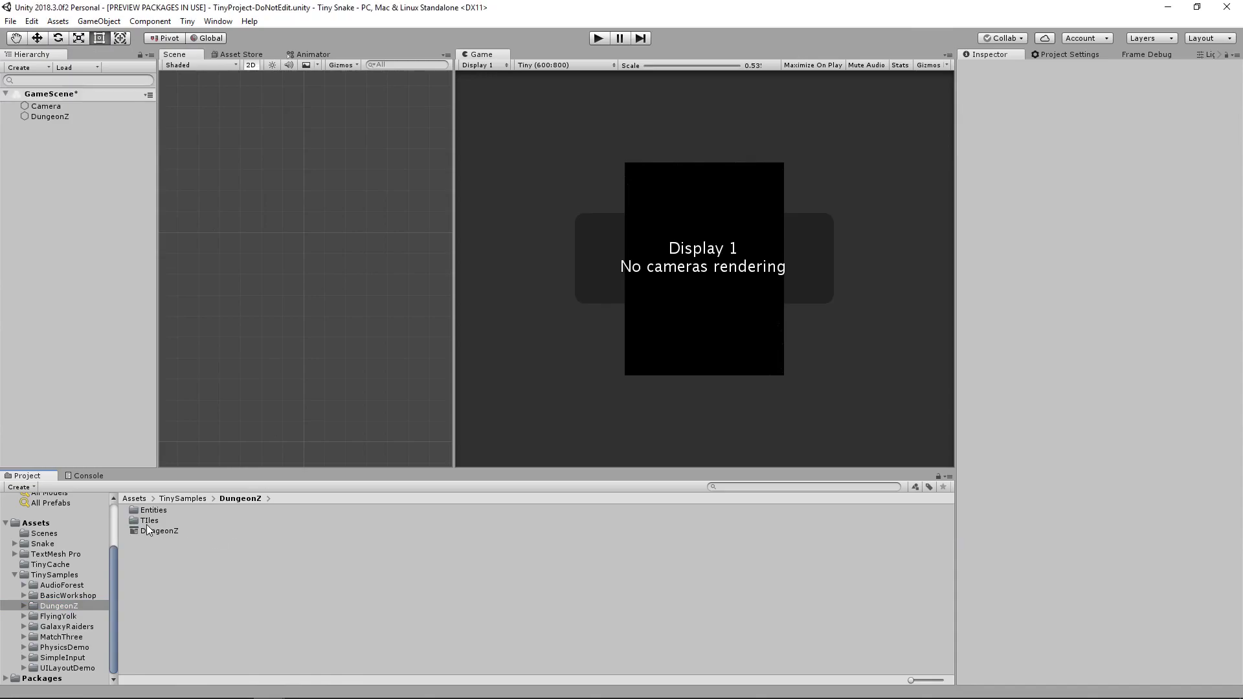
scroll(255, 276, down, 2)
key(t)
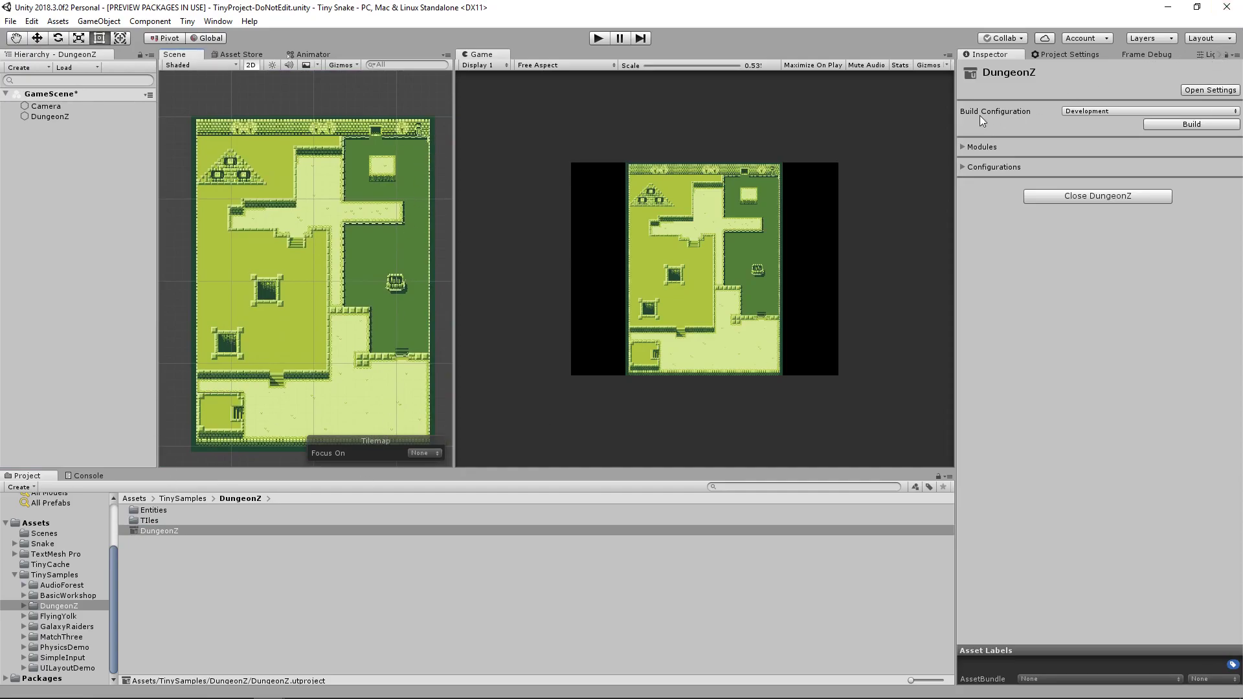
drag(955, 121, 854, 120)
Step: Bring up the TempleA tile palette, paint a test trail of tiles, then undo it
click(1186, 54)
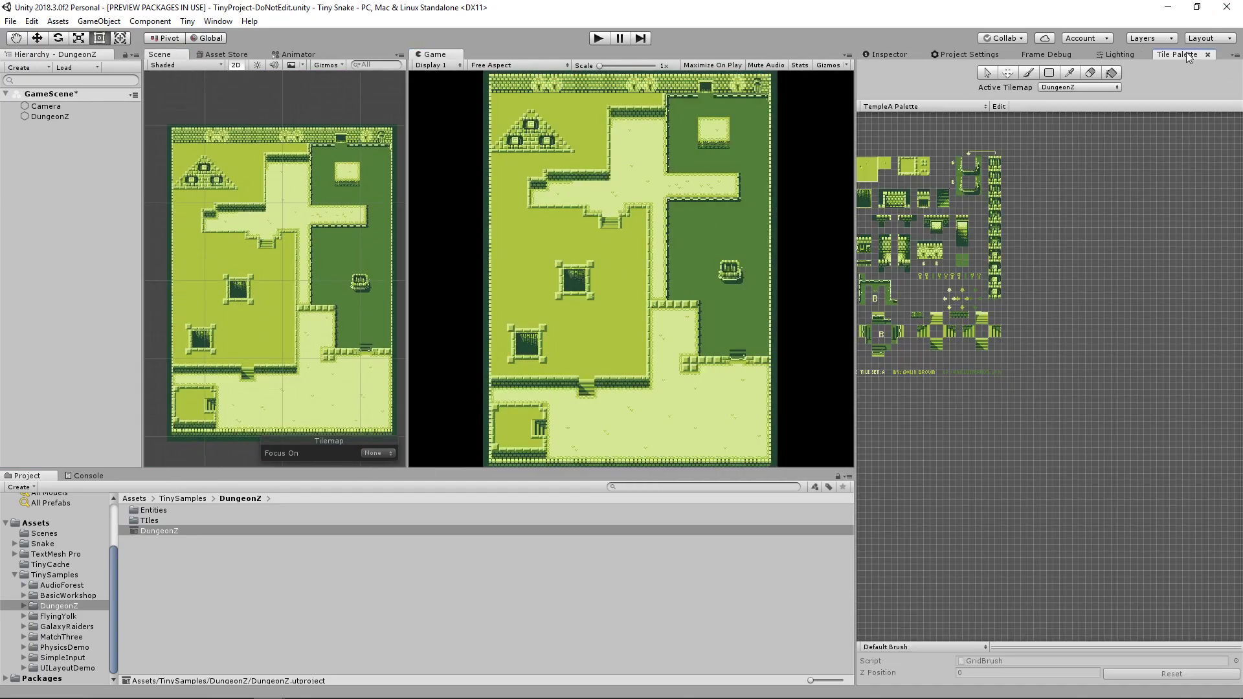
scroll(913, 195, up, 3)
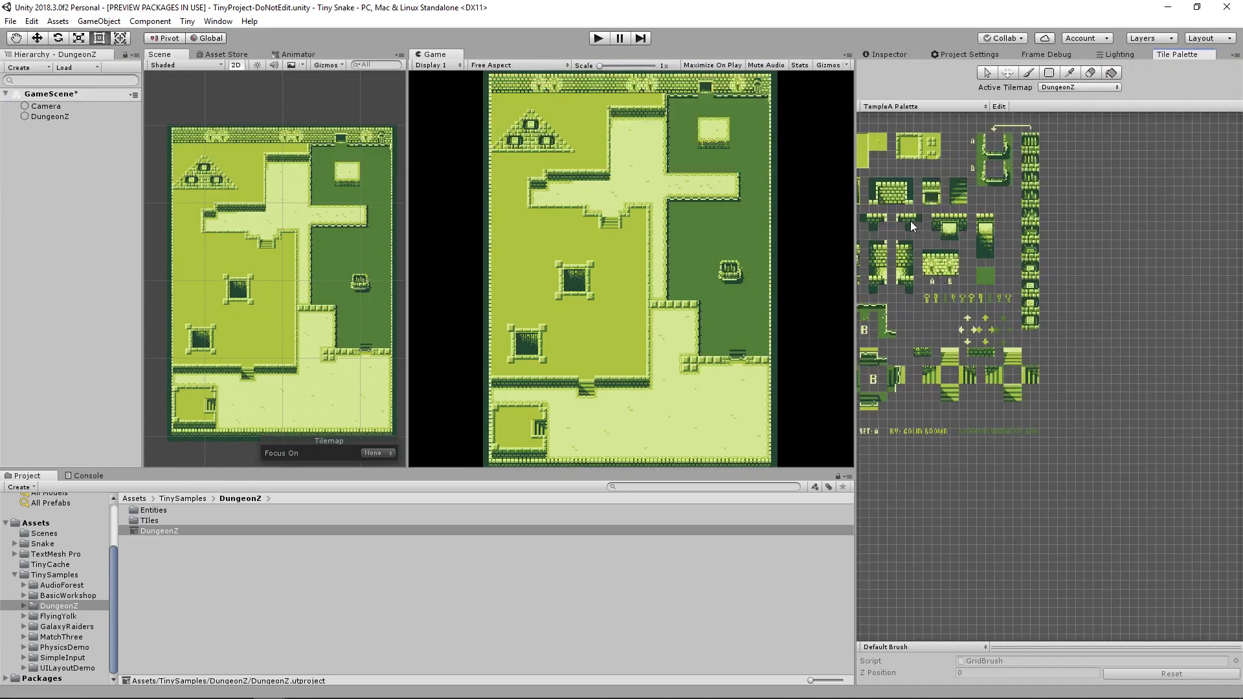
middle_drag(1024, 282, 1046, 288)
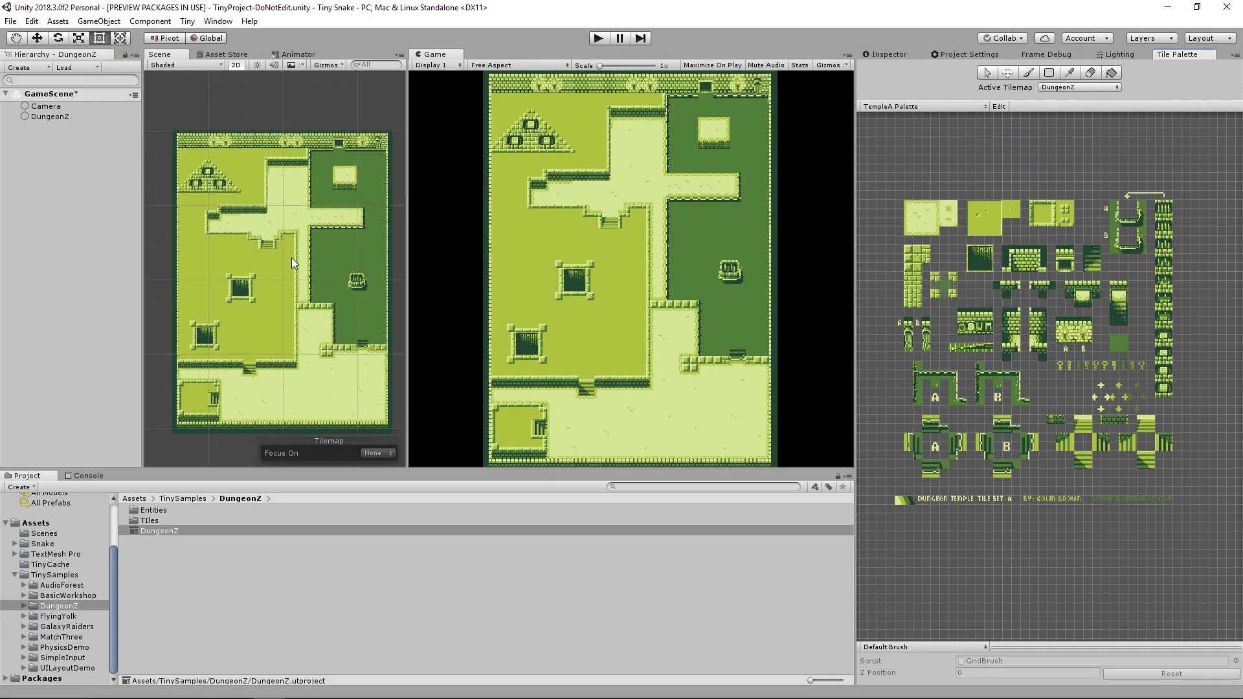
scroll(291, 257, down, 3)
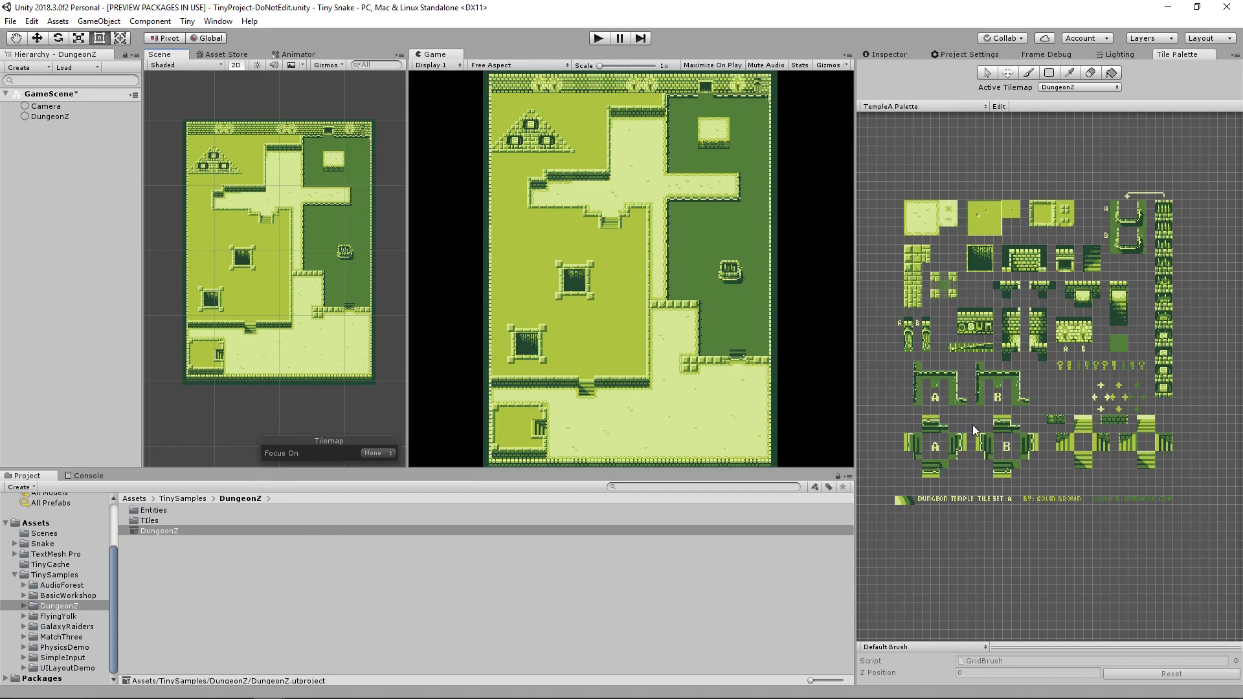
click(909, 231)
drag(201, 104, 238, 84)
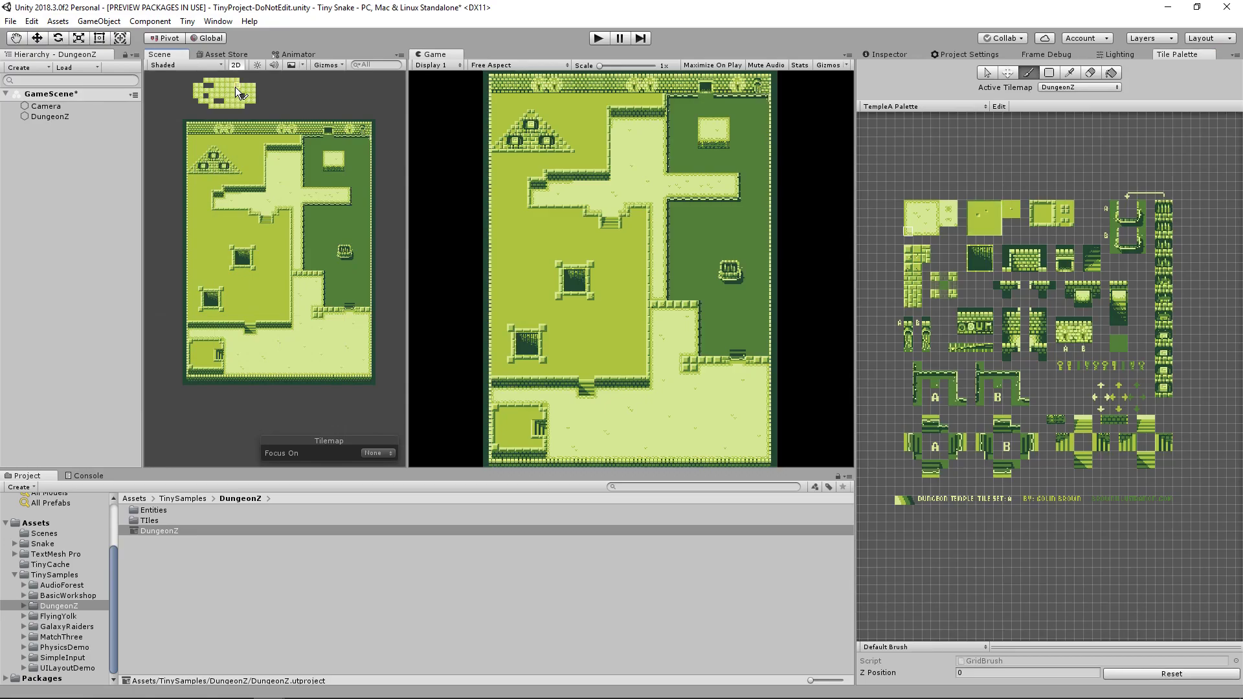
key(ctrl+z)
Step: Open the FlyingYolk project, discarding the unsaved DungeonZ changes
click(70, 616)
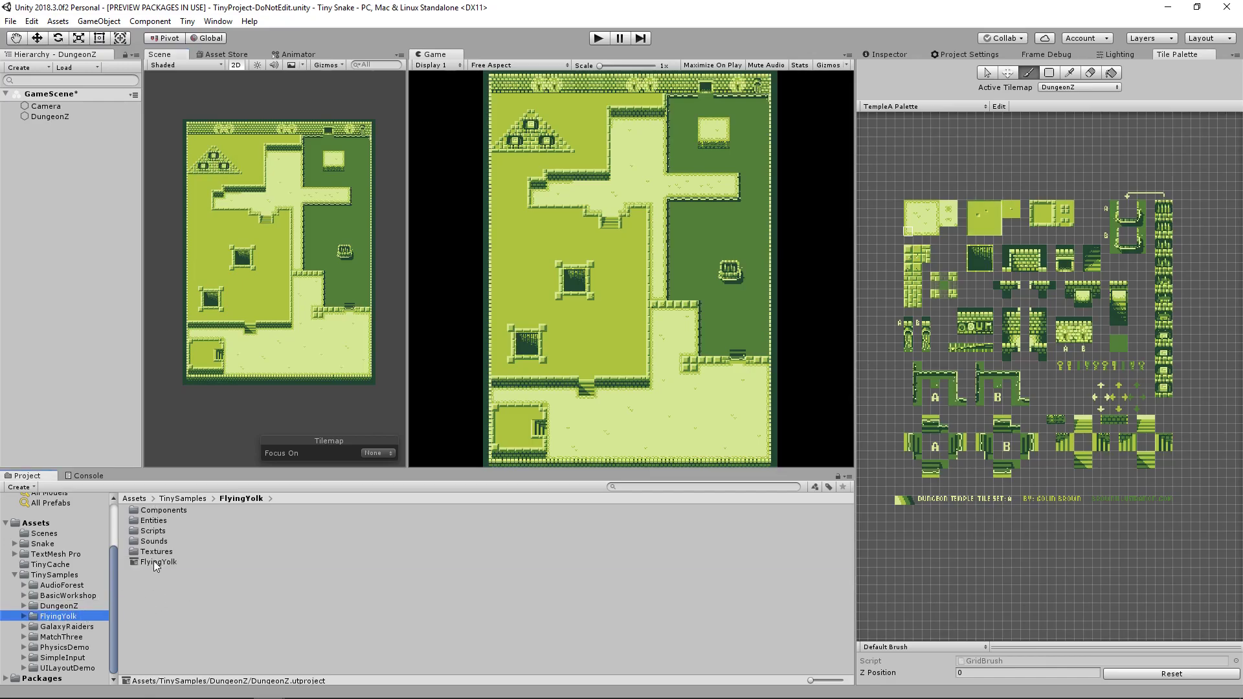
double_click(153, 561)
click(659, 381)
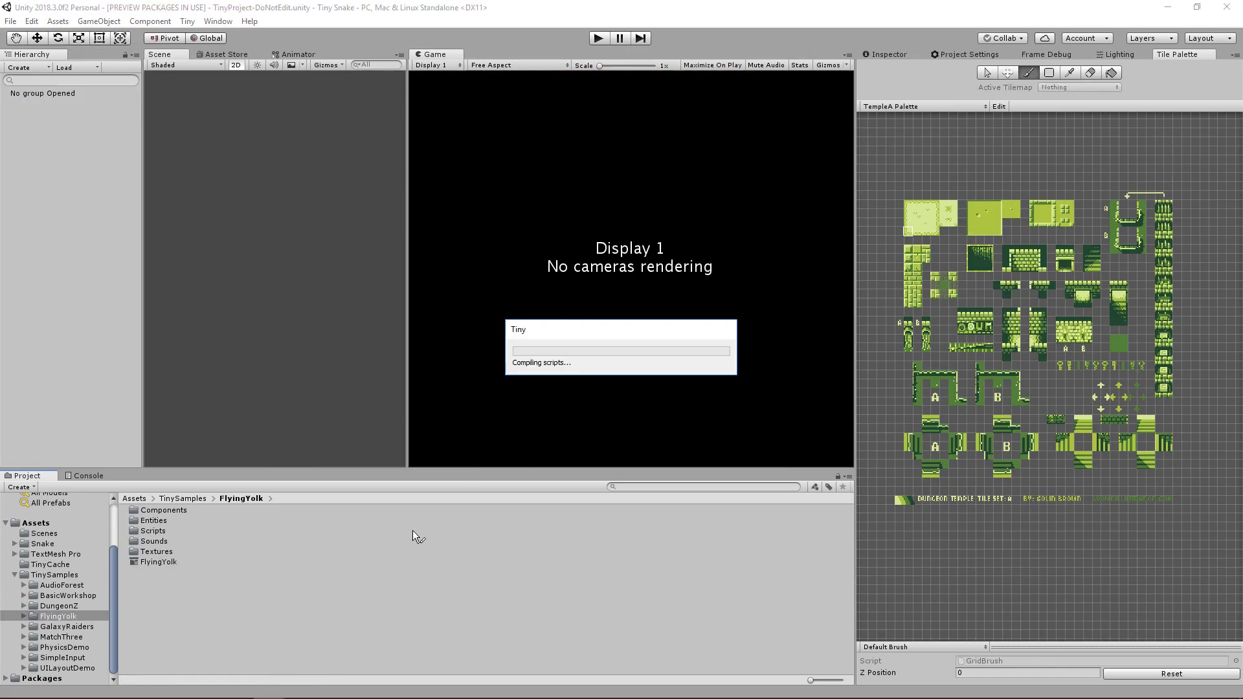
Step: Run FlyingYolk in the browser maximized, then return to the Unity editor
click(599, 37)
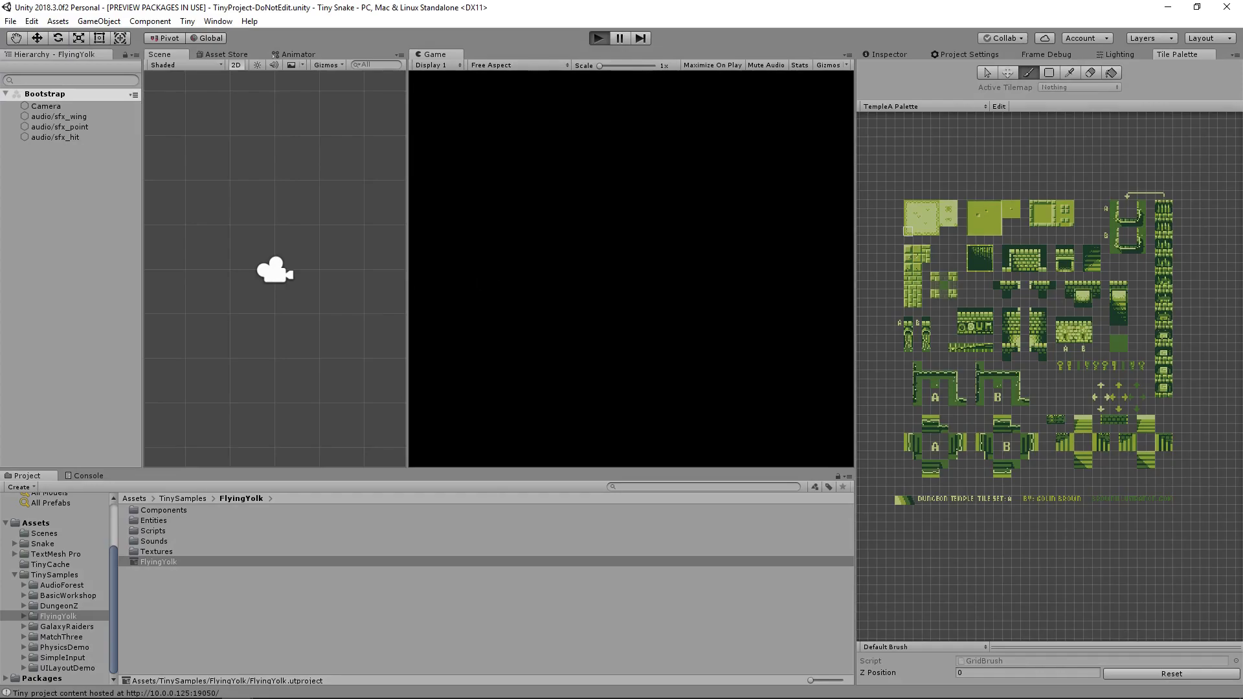
drag(227, 458, 754, 6)
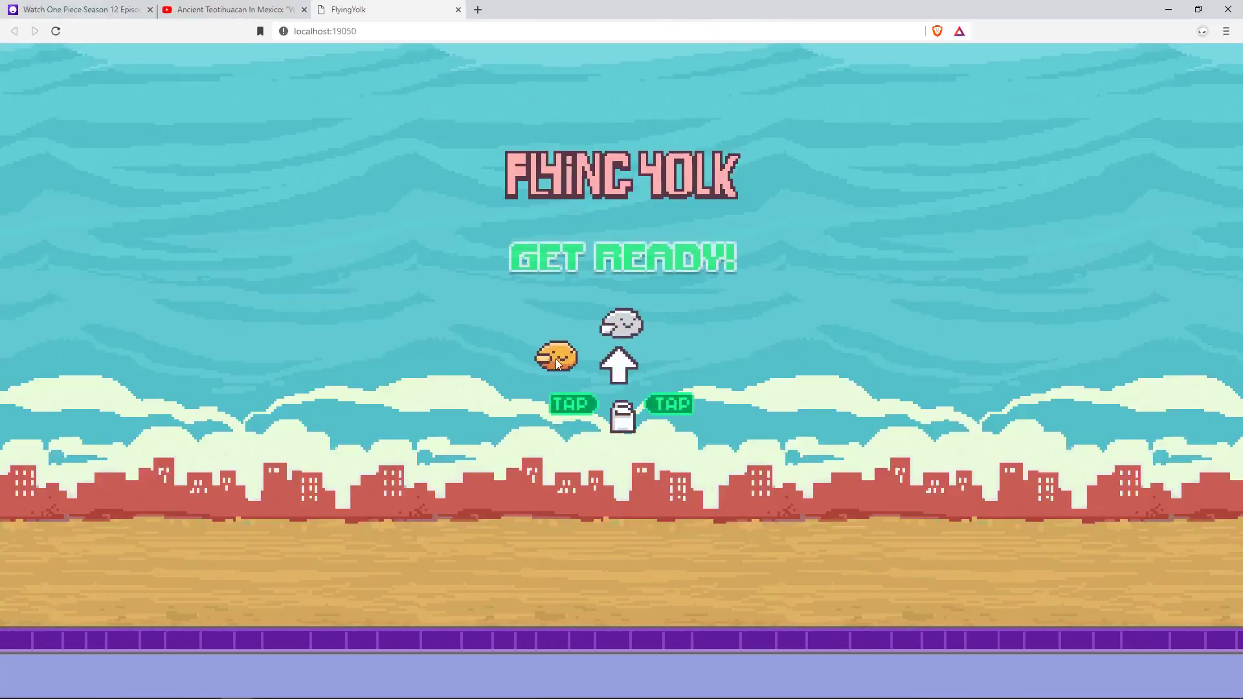
mouse_move(353, 698)
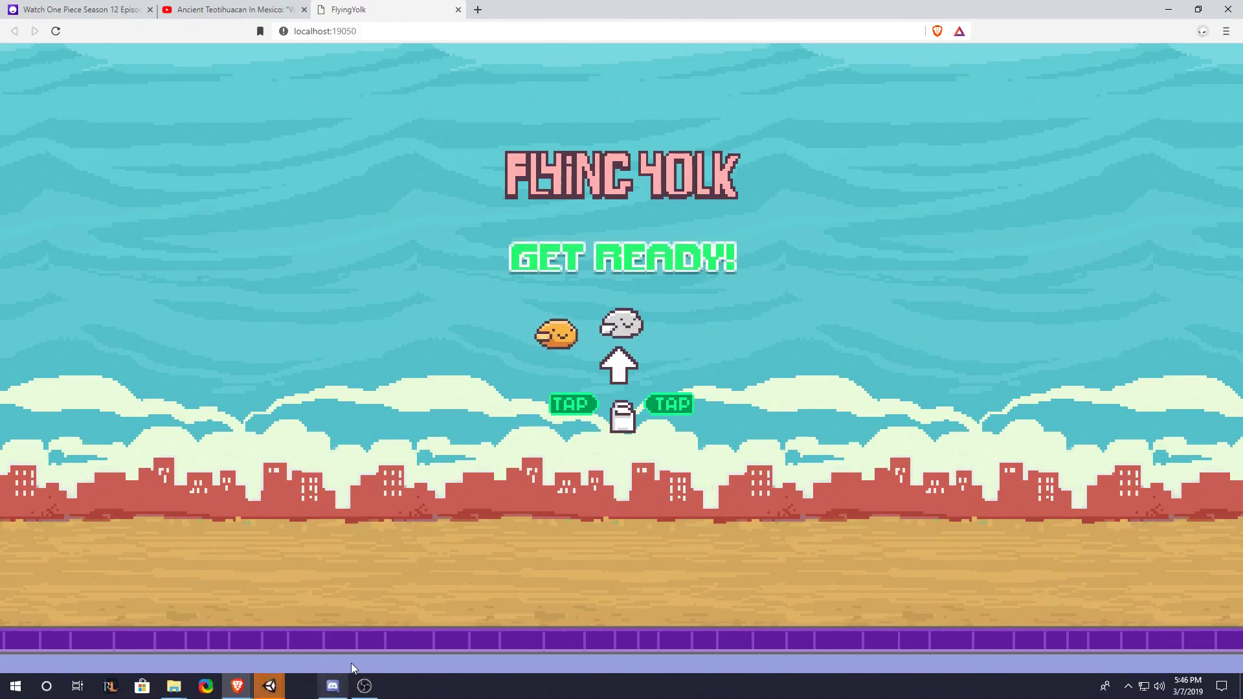
mouse_move(270, 686)
click(363, 588)
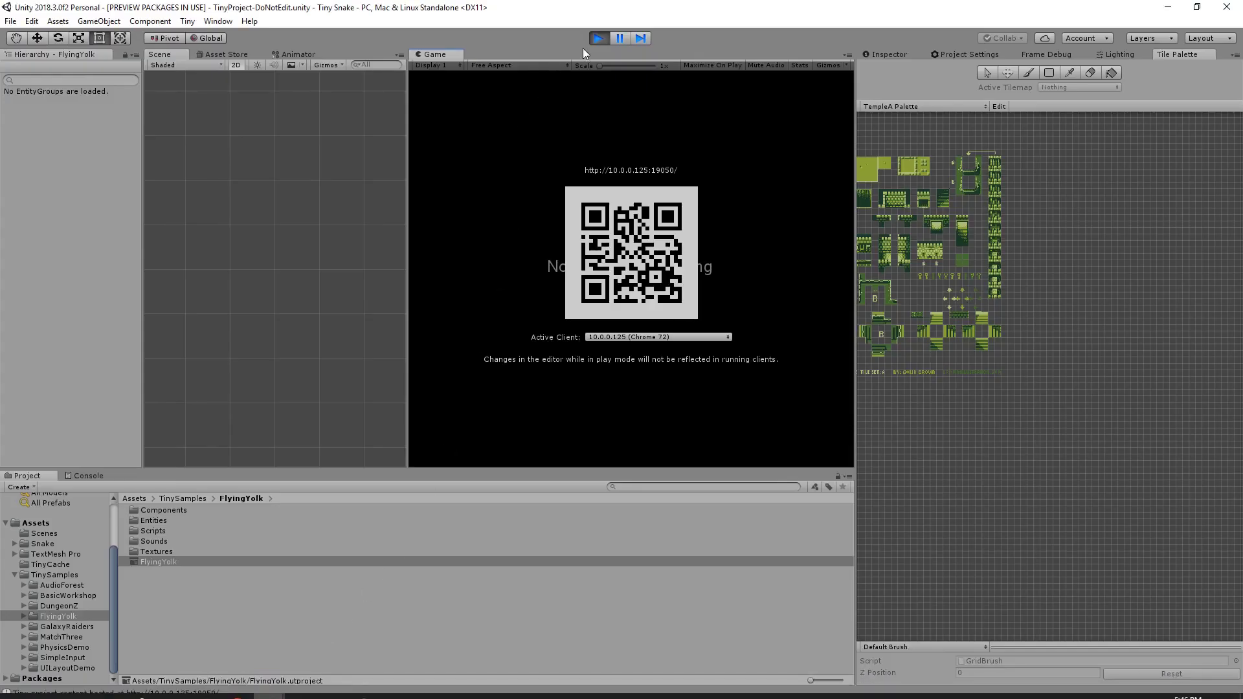
Step: Stop play mode, reload FlyingYolk, and open GameScene from its Entities folder
click(596, 39)
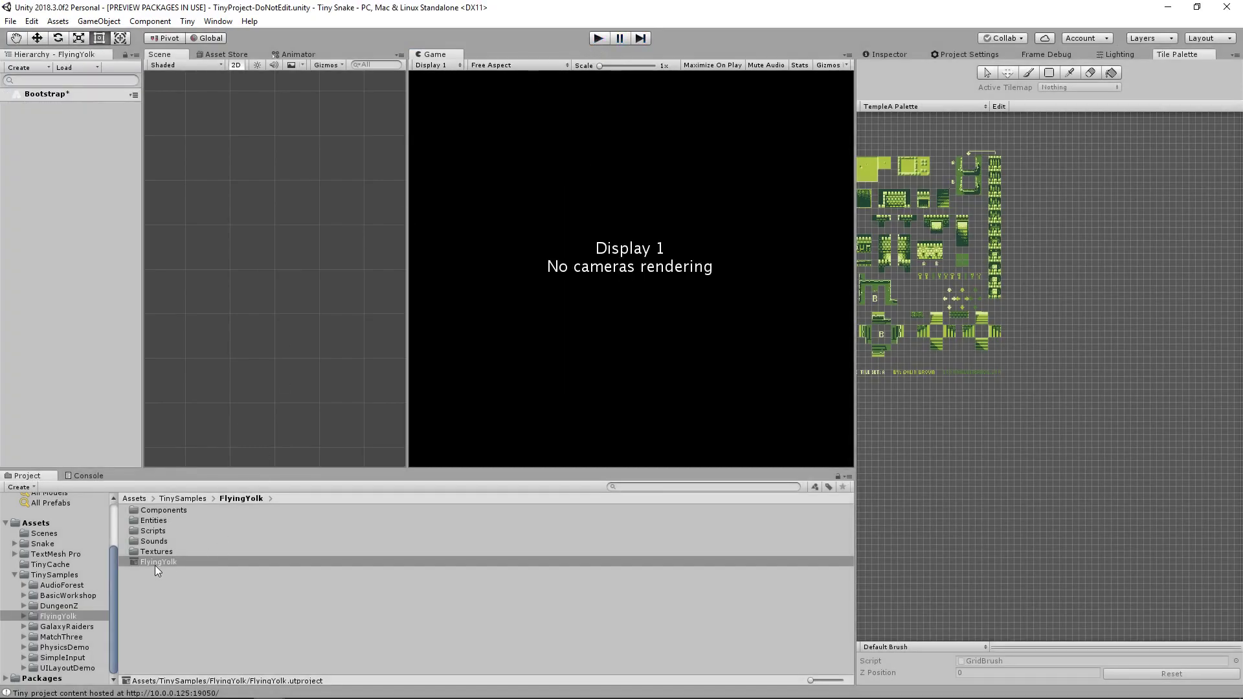
double_click(154, 563)
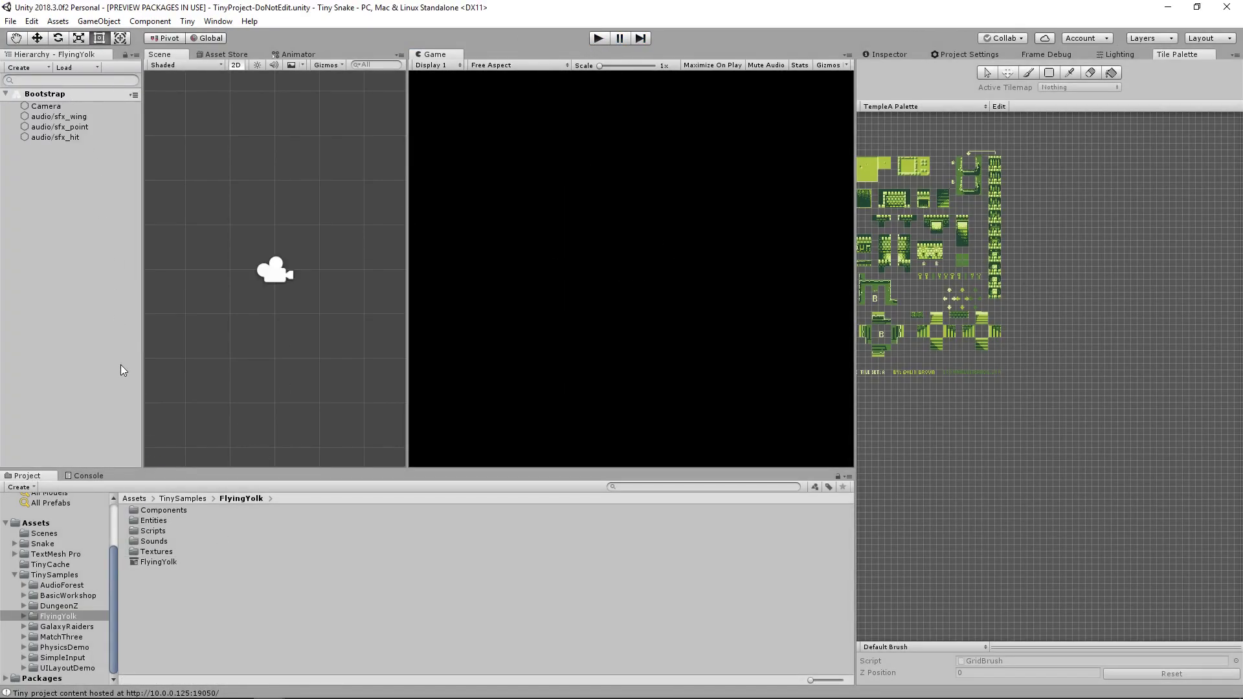
double_click(146, 521)
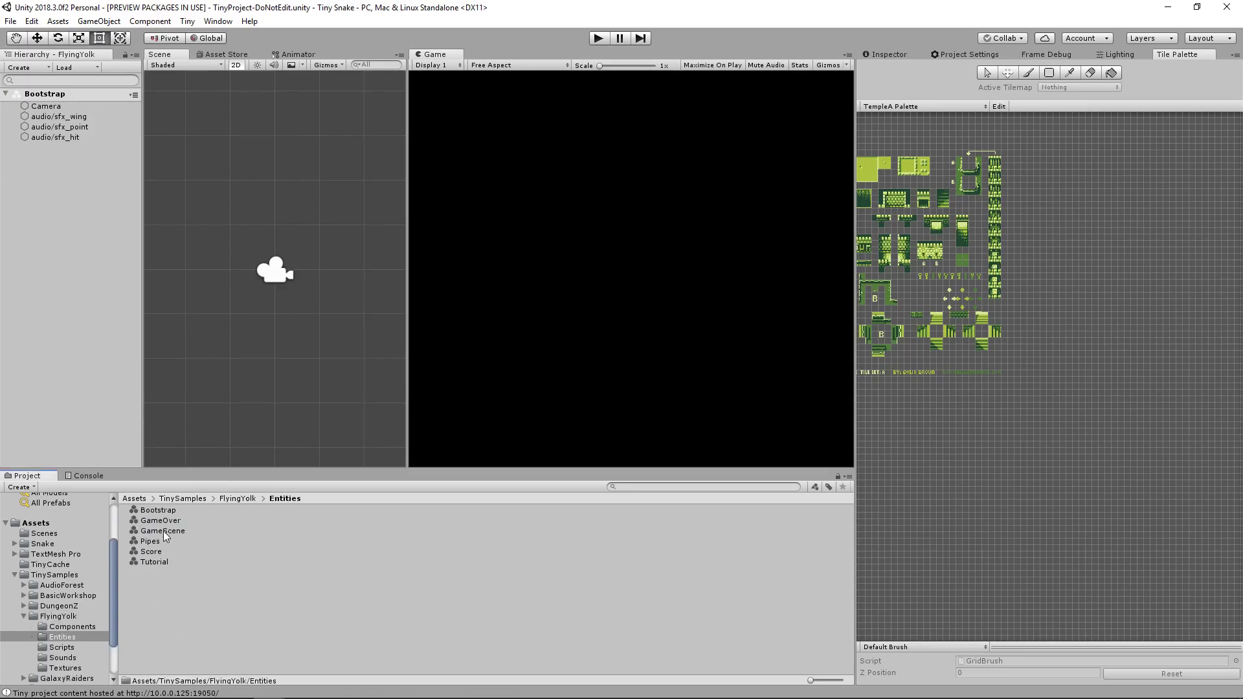
double_click(164, 531)
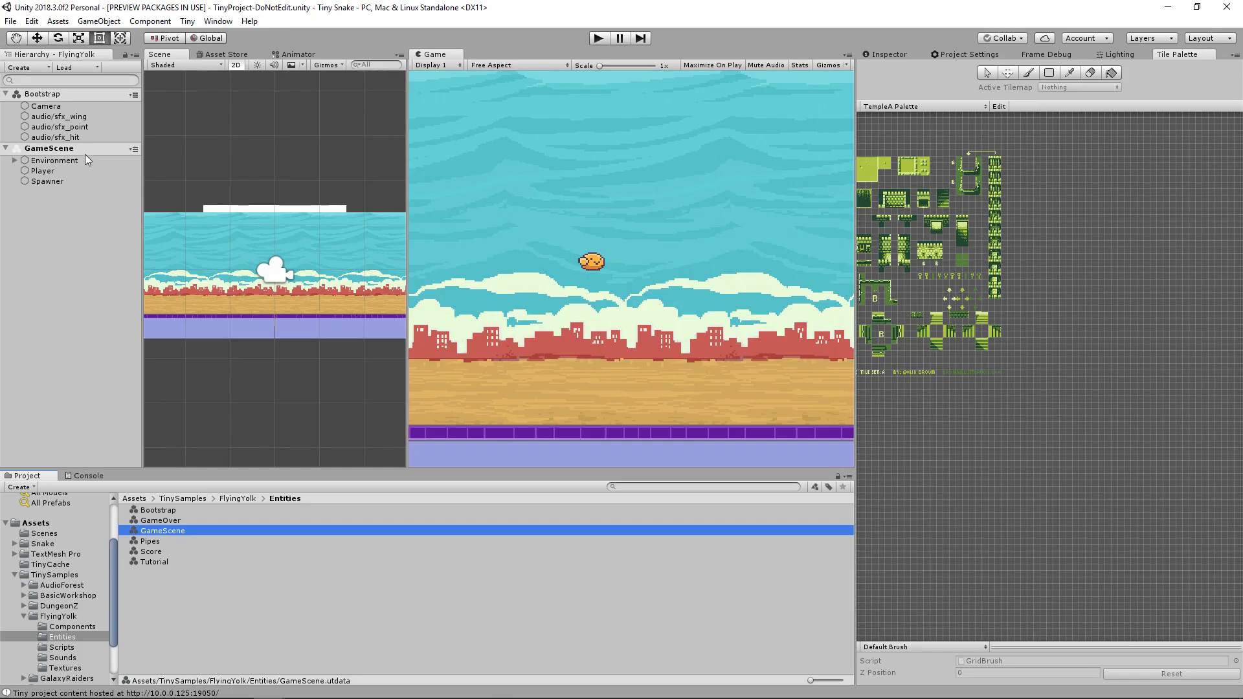
Step: Review the Player's sprite sequence (frameRate 6), RectHitBox2D and PlayerInput force 0.025 in the Inspector
click(45, 171)
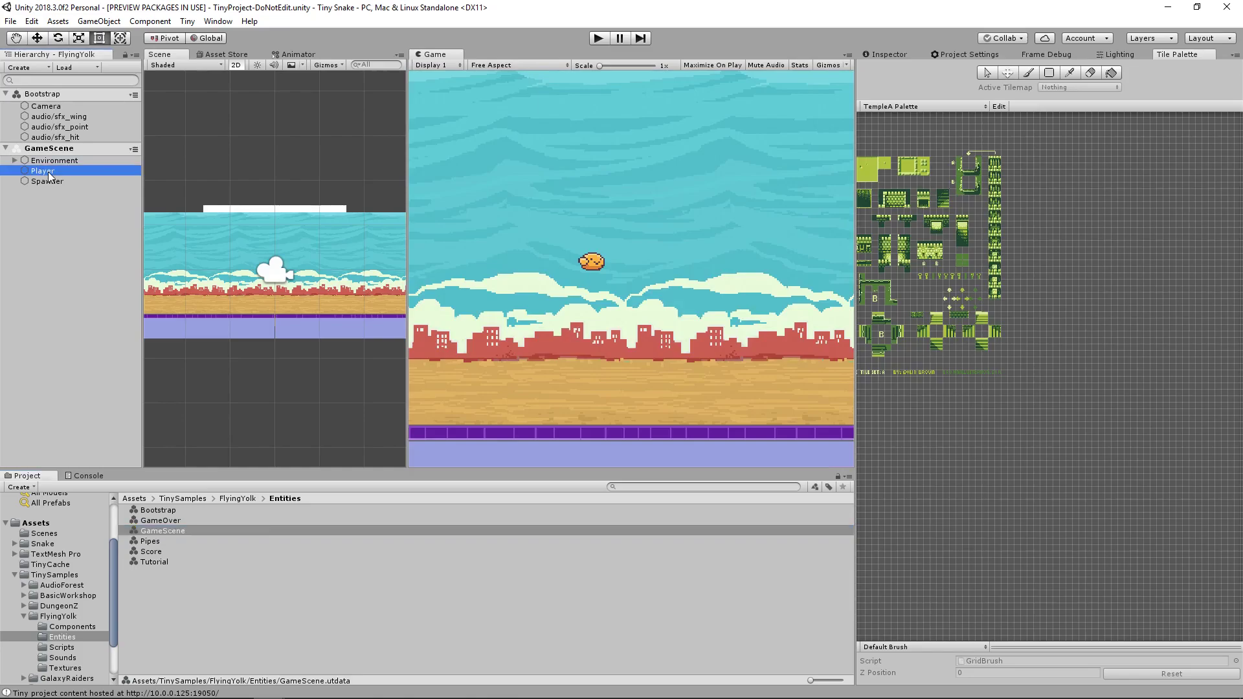
click(885, 55)
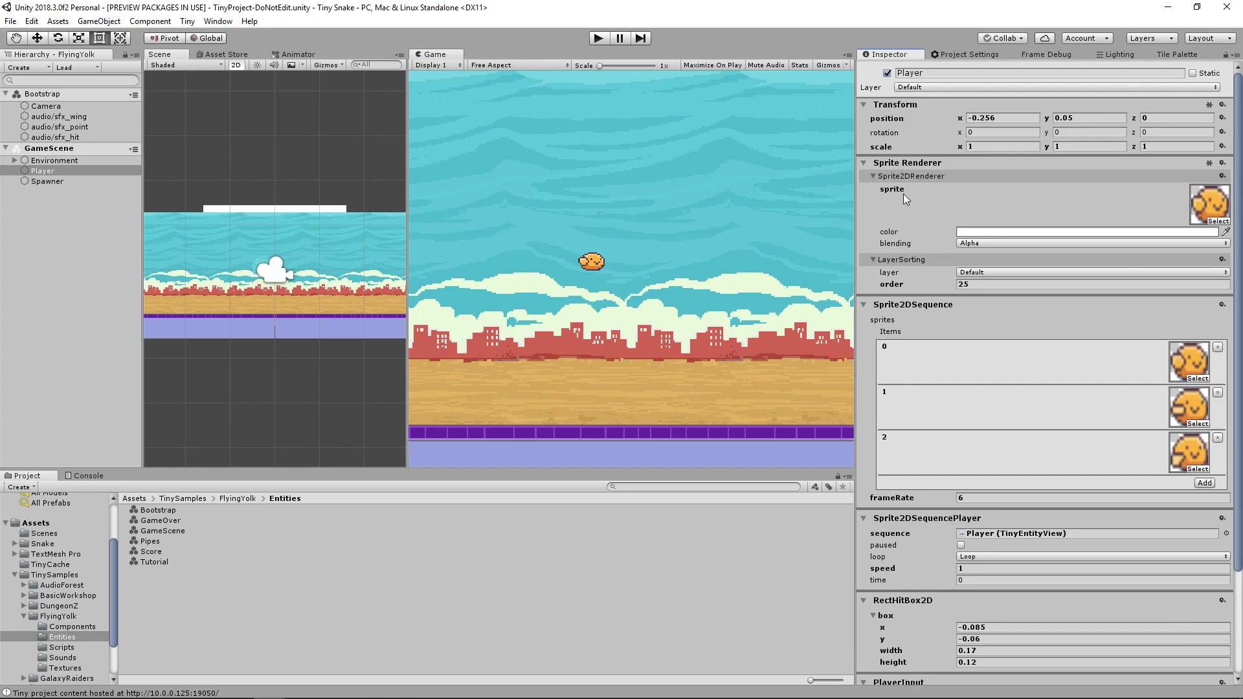
scroll(1082, 259, down, 3)
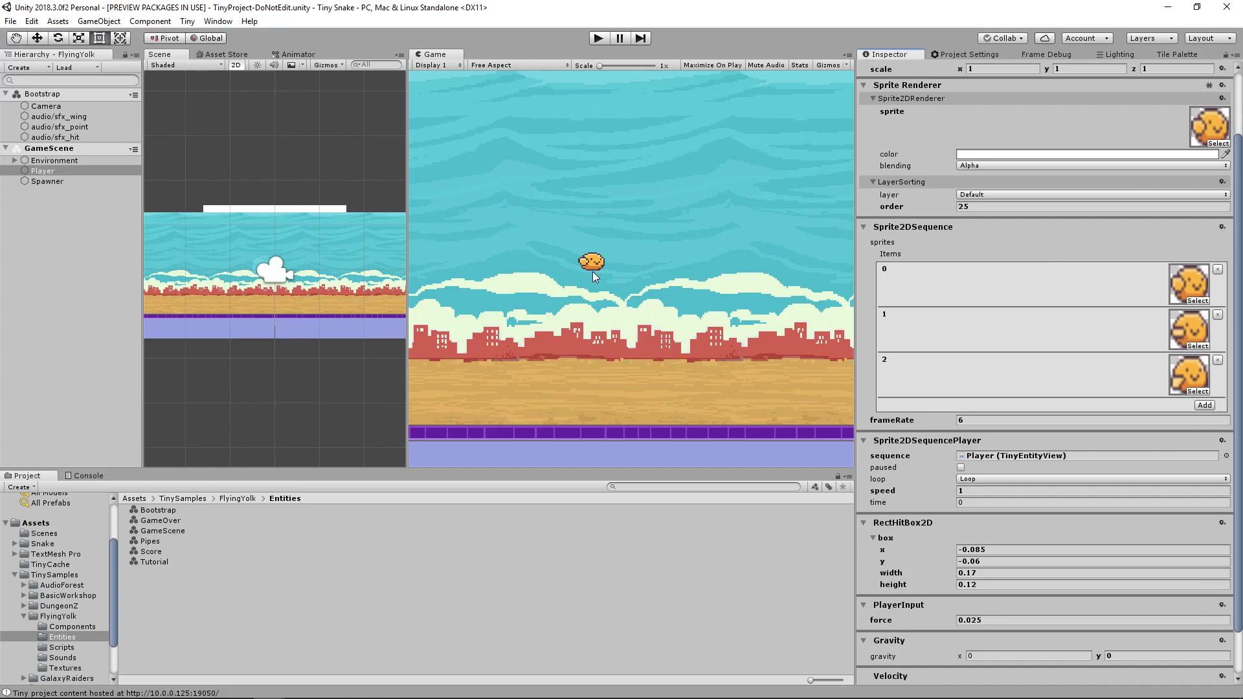
scroll(237, 290, up, 2)
scroll(237, 289, down, 2)
middle_drag(350, 327, 326, 274)
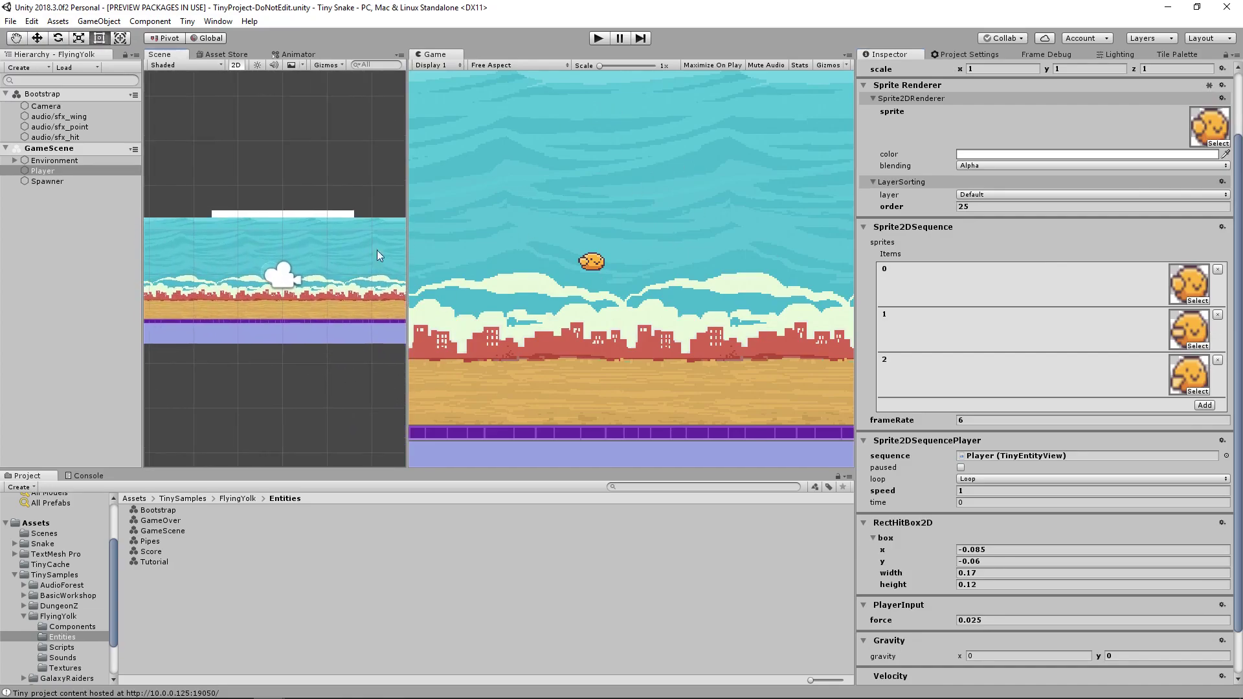
scroll(890, 239, down, 2)
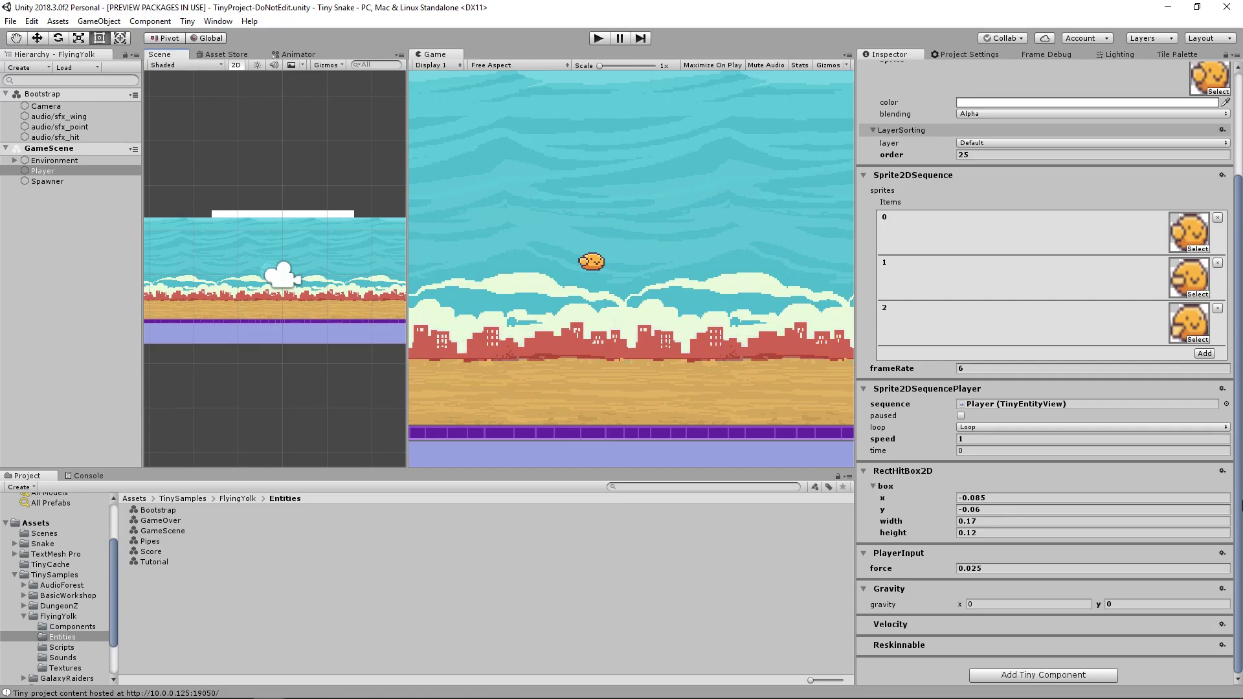
click(996, 404)
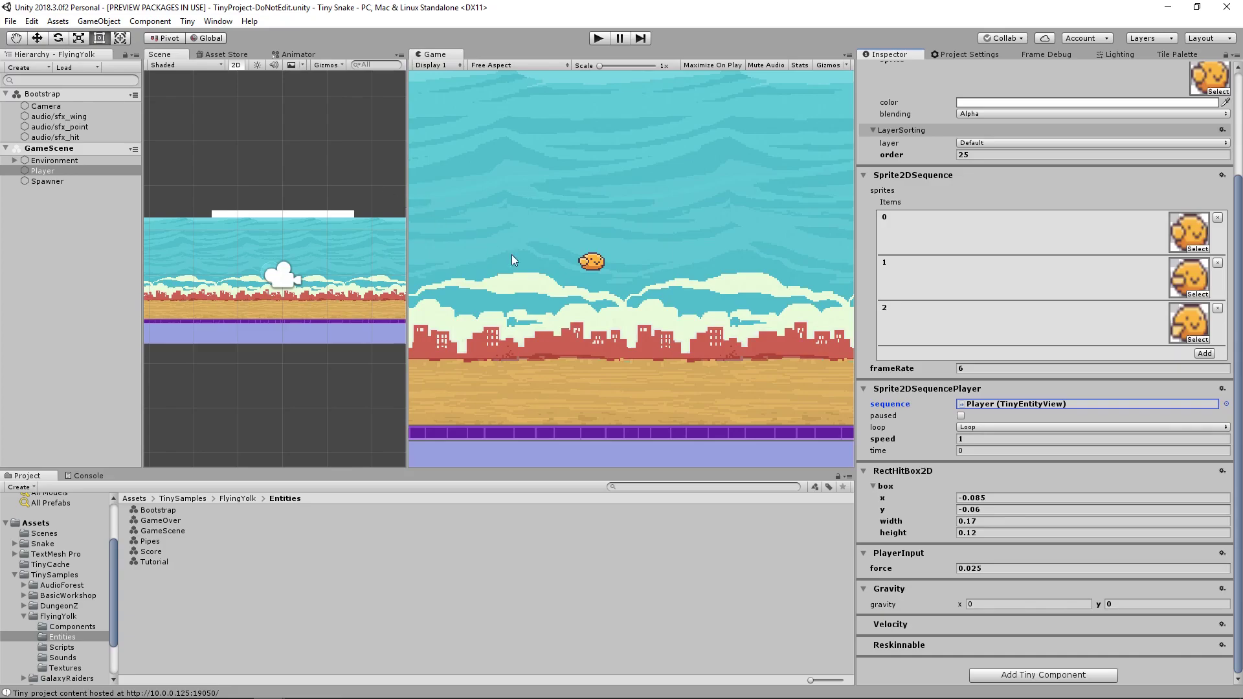
Step: Collapse FlyingYolk, browse MatchThree and UILayoutDemo, then open the PhysicsDemo project and press Play
click(26, 616)
click(54, 637)
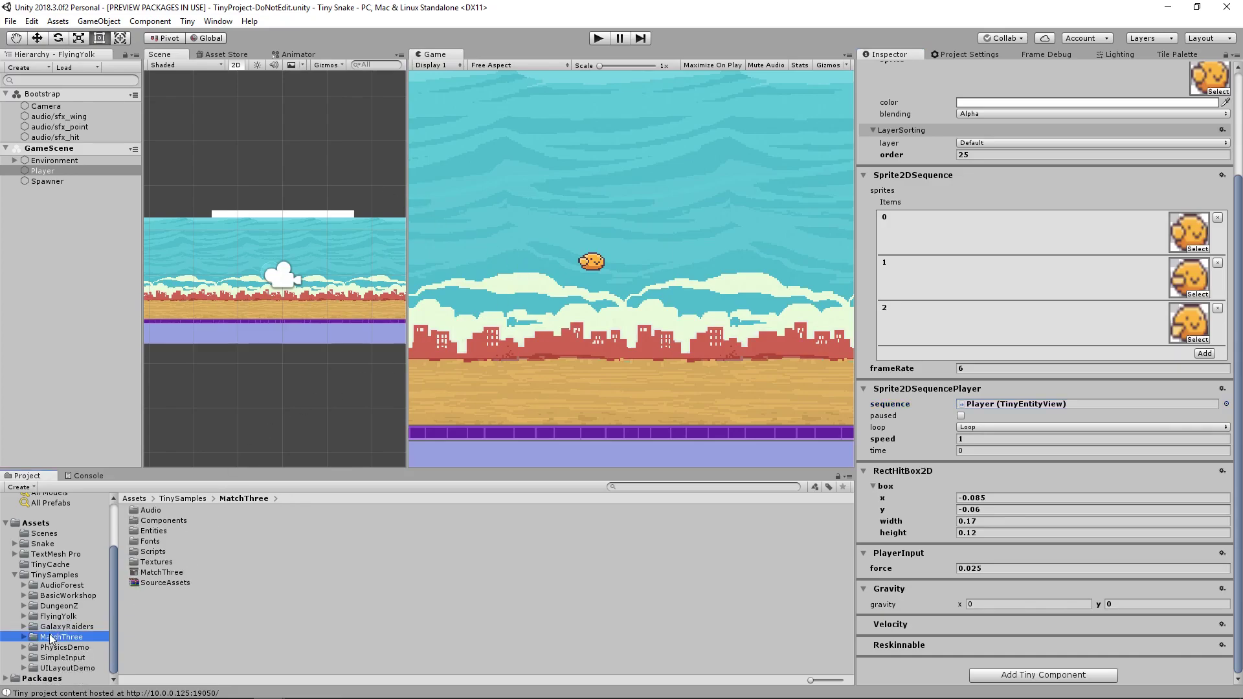
click(59, 668)
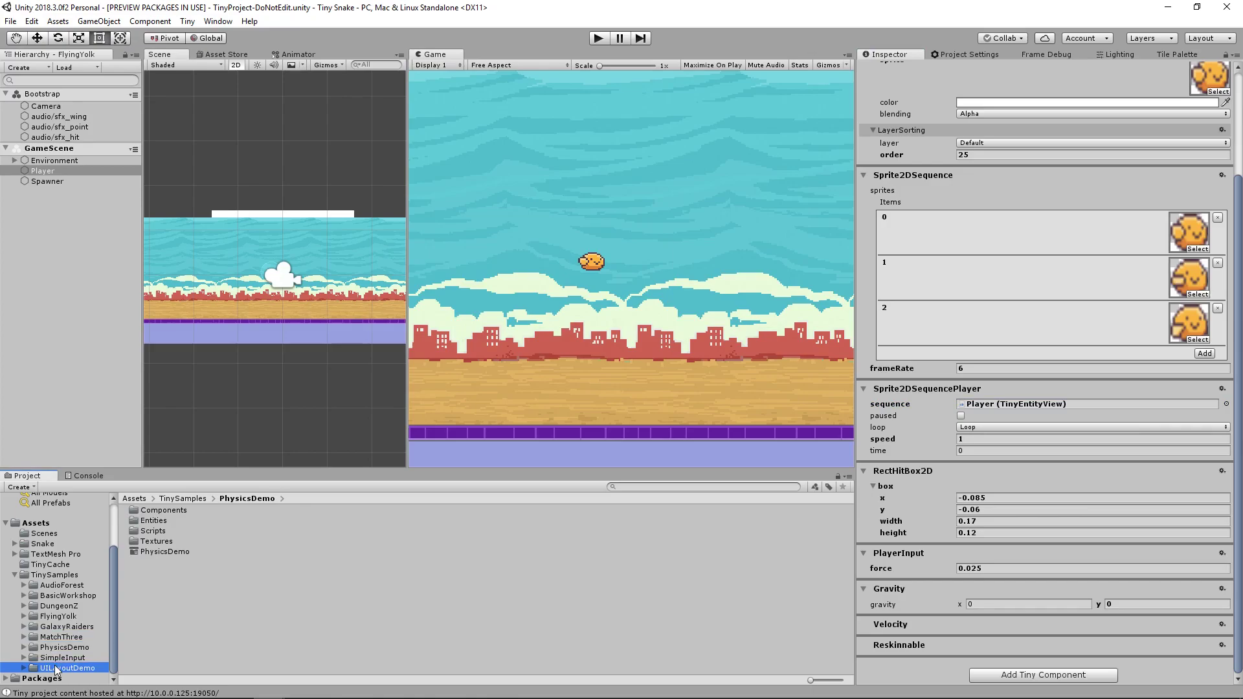
click(57, 648)
double_click(145, 555)
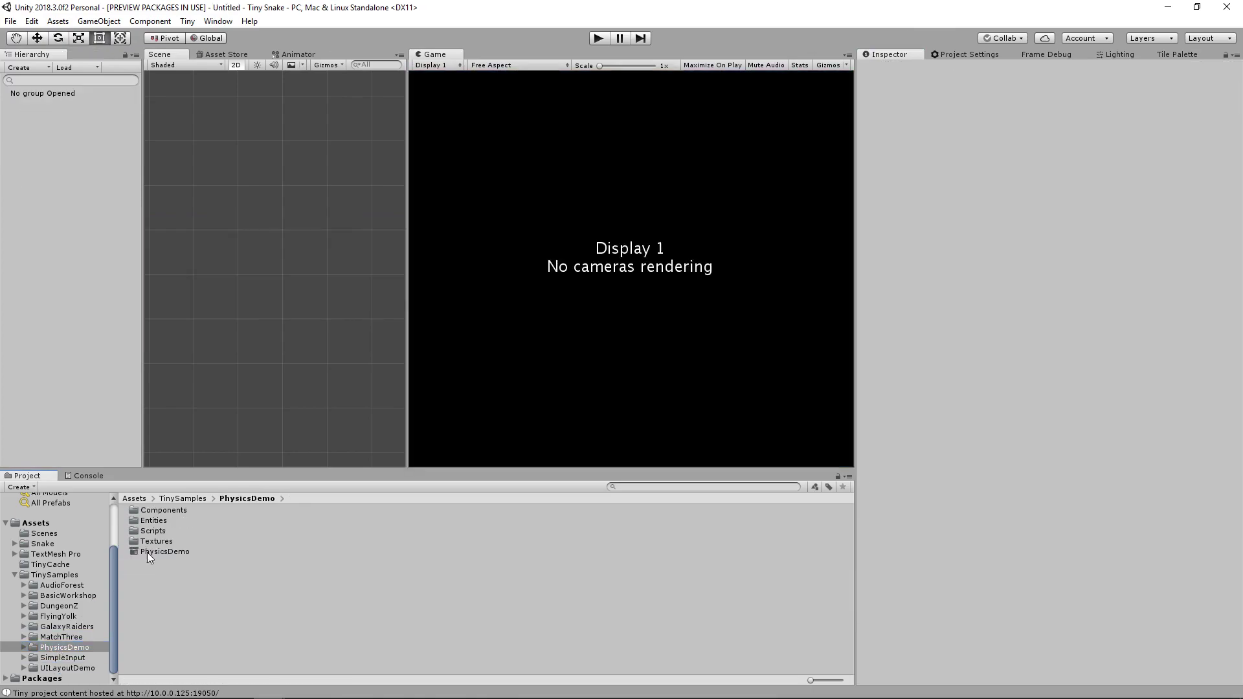
click(599, 38)
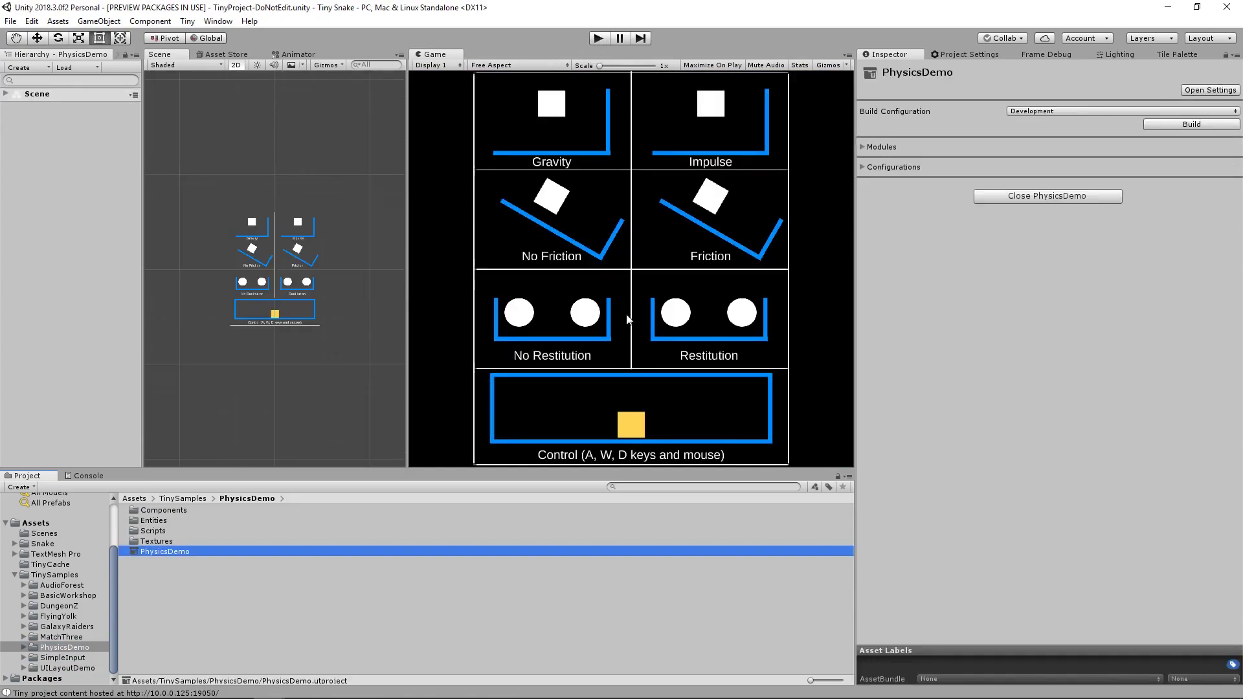
Step: Expand Borders and step through Border1–Border8, reading each piece's Transform and collider values
click(5, 94)
click(26, 118)
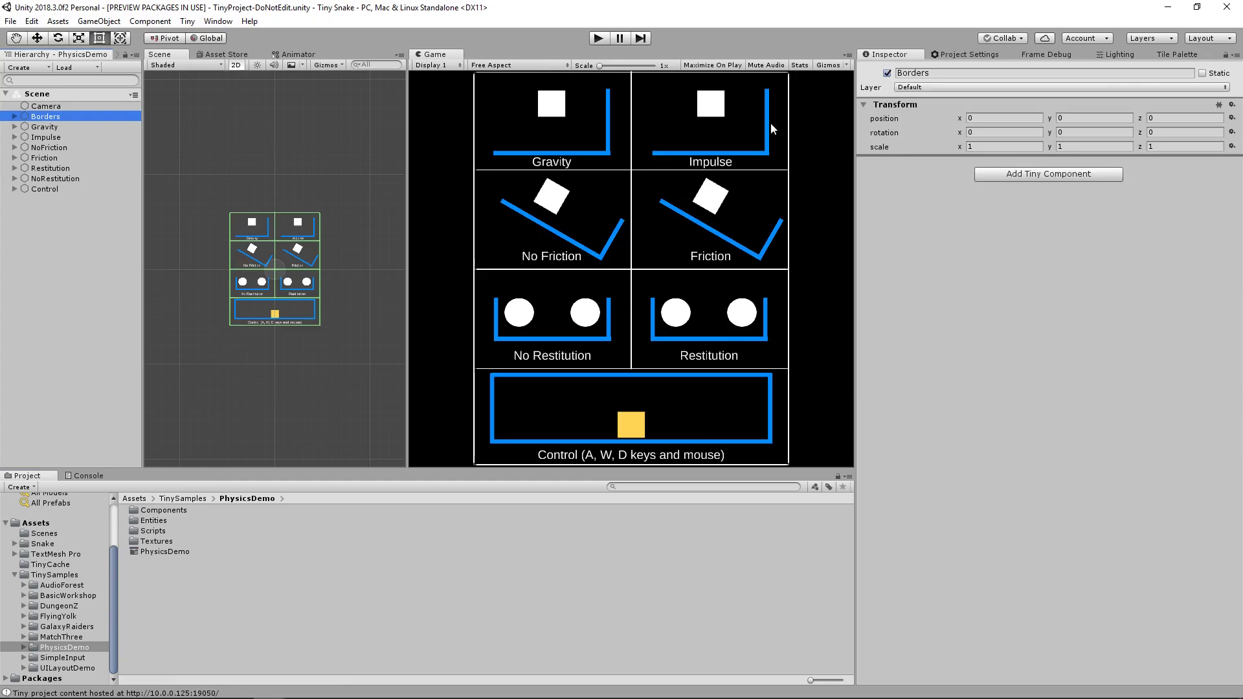
click(14, 117)
click(59, 128)
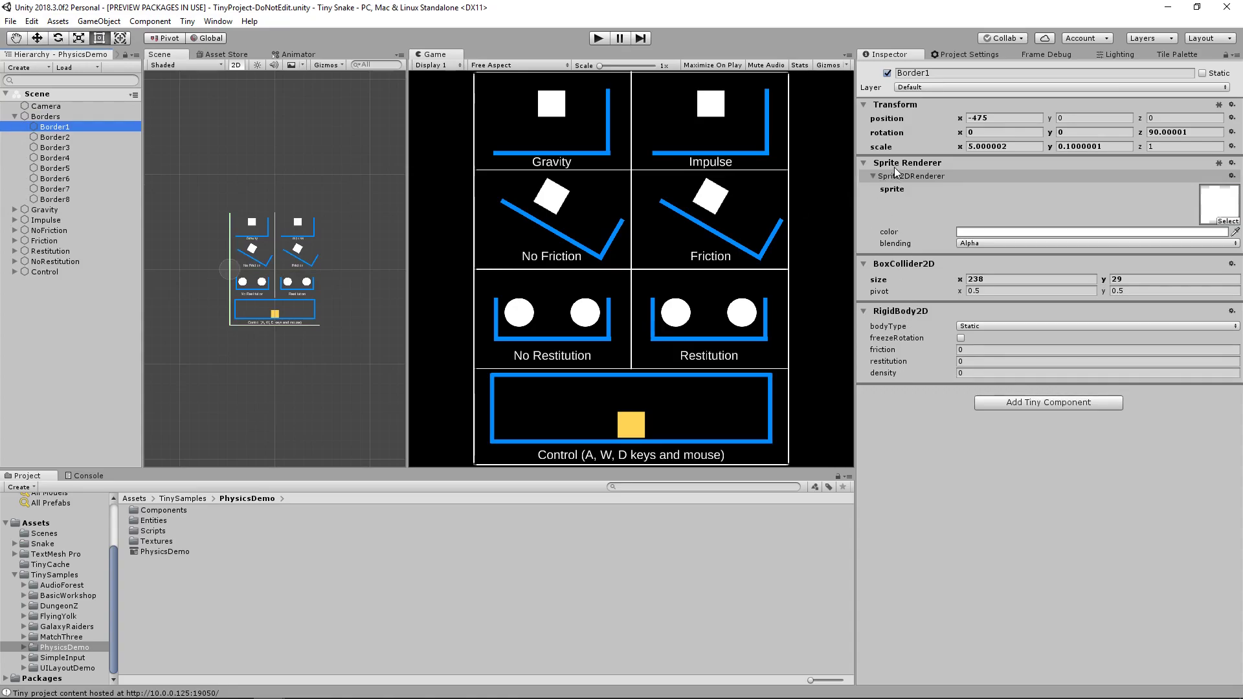
click(71, 137)
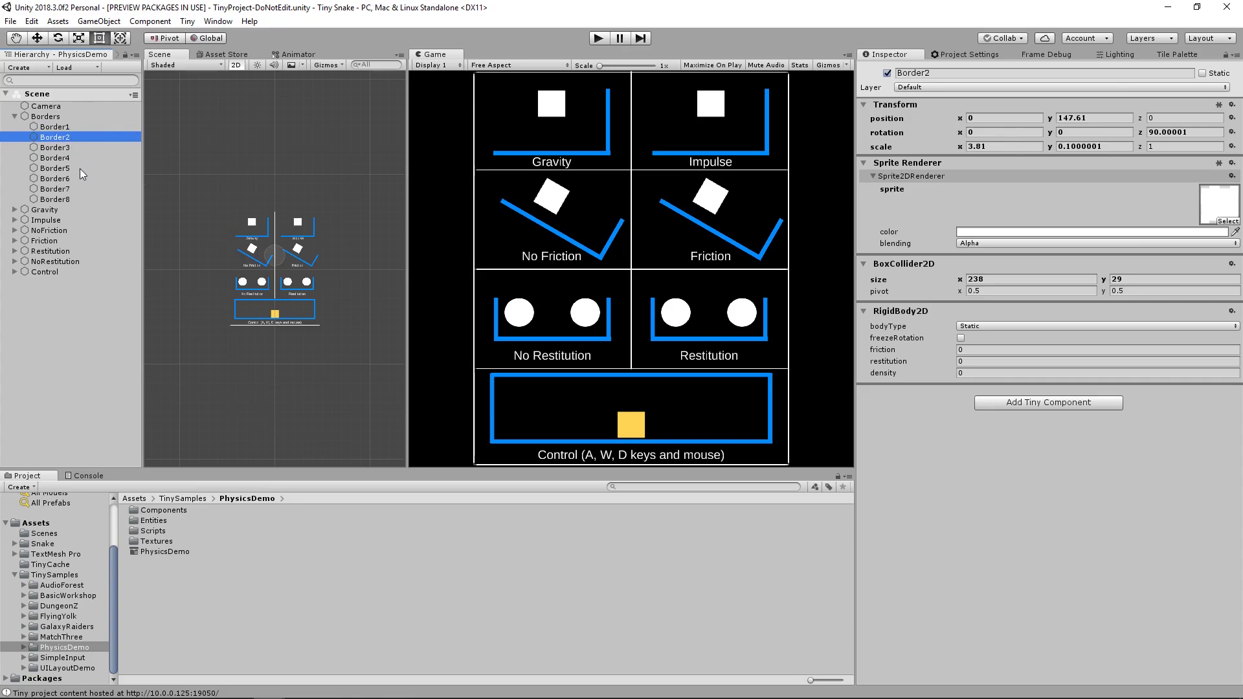
key(Down)
key(Down)
key(Down)
key(Down)
key(Down)
key(Down)
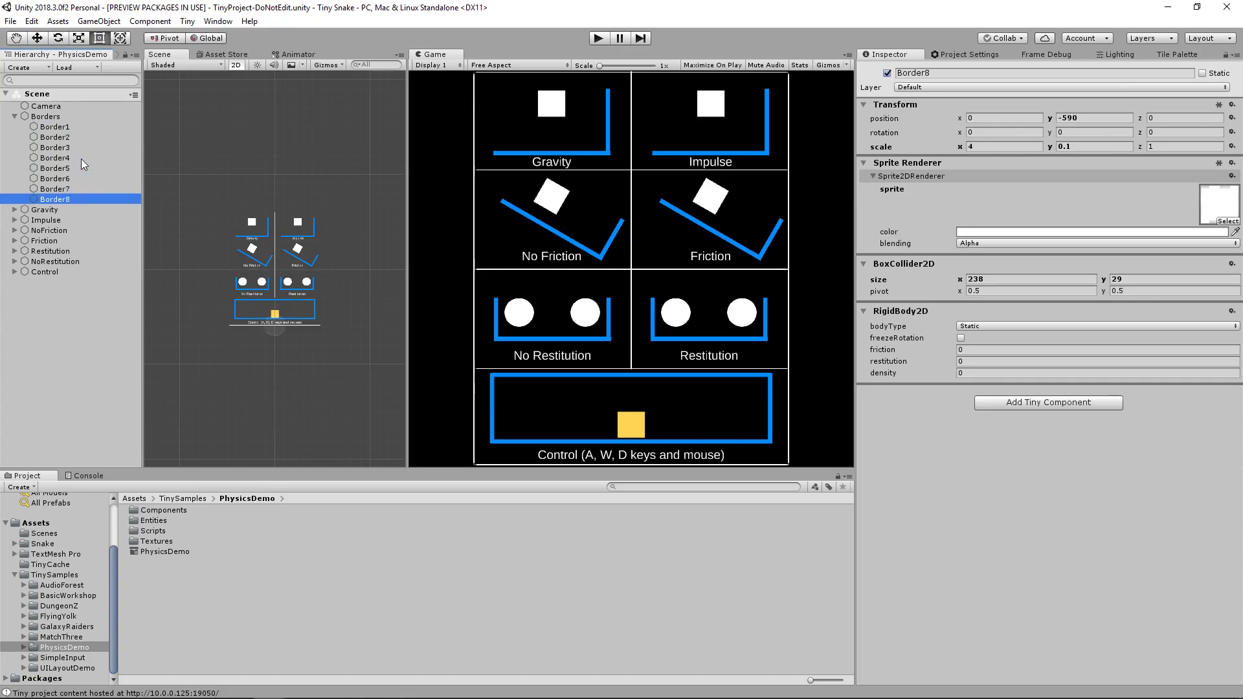
key(Up)
key(Up)
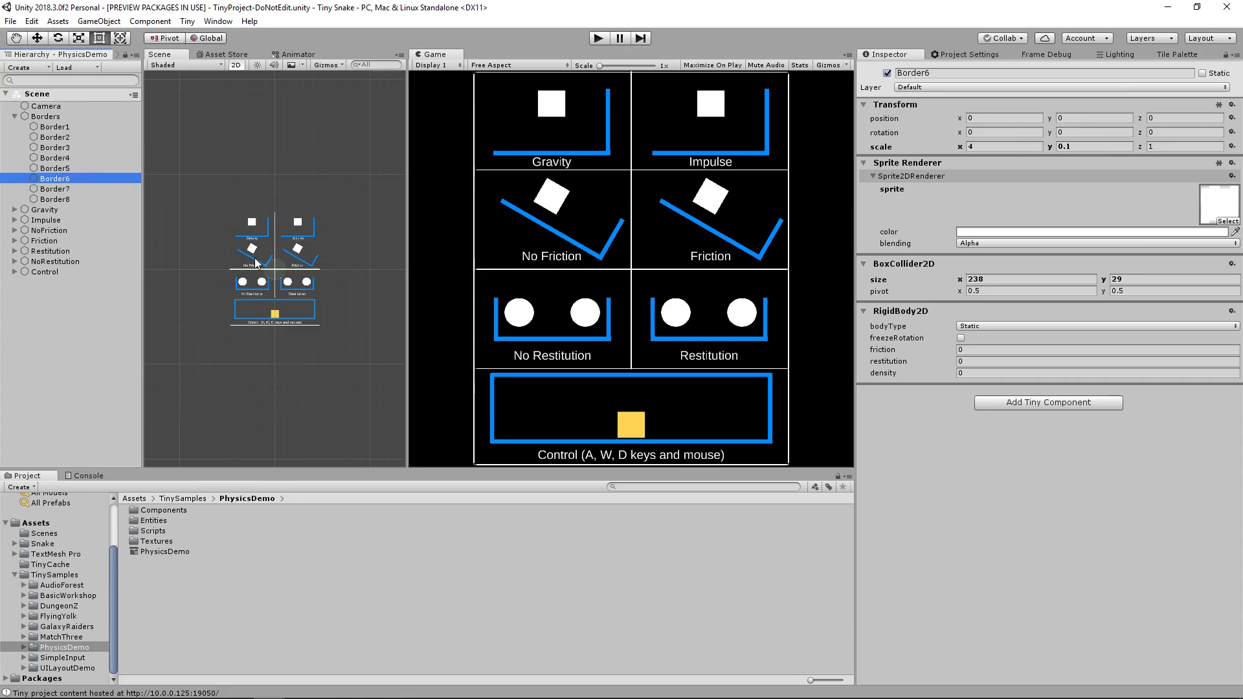
key(Up)
key(Up)
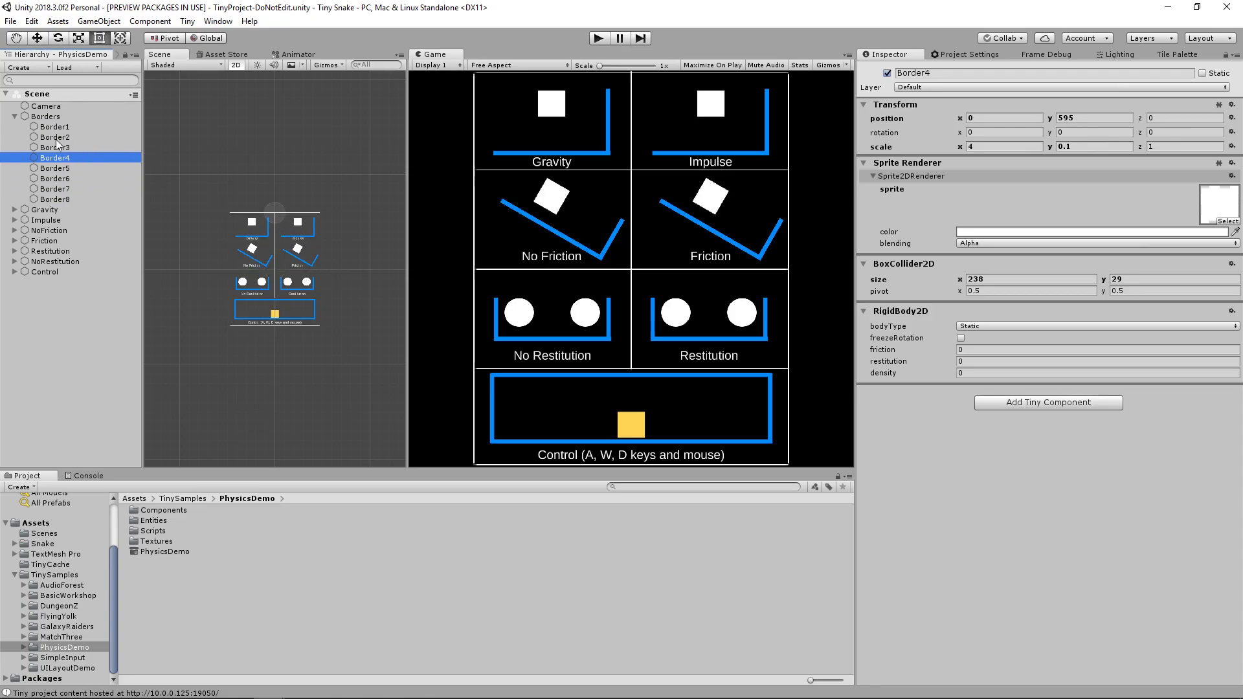
key(Down)
key(Down)
key(Down)
key(Down)
key(Down)
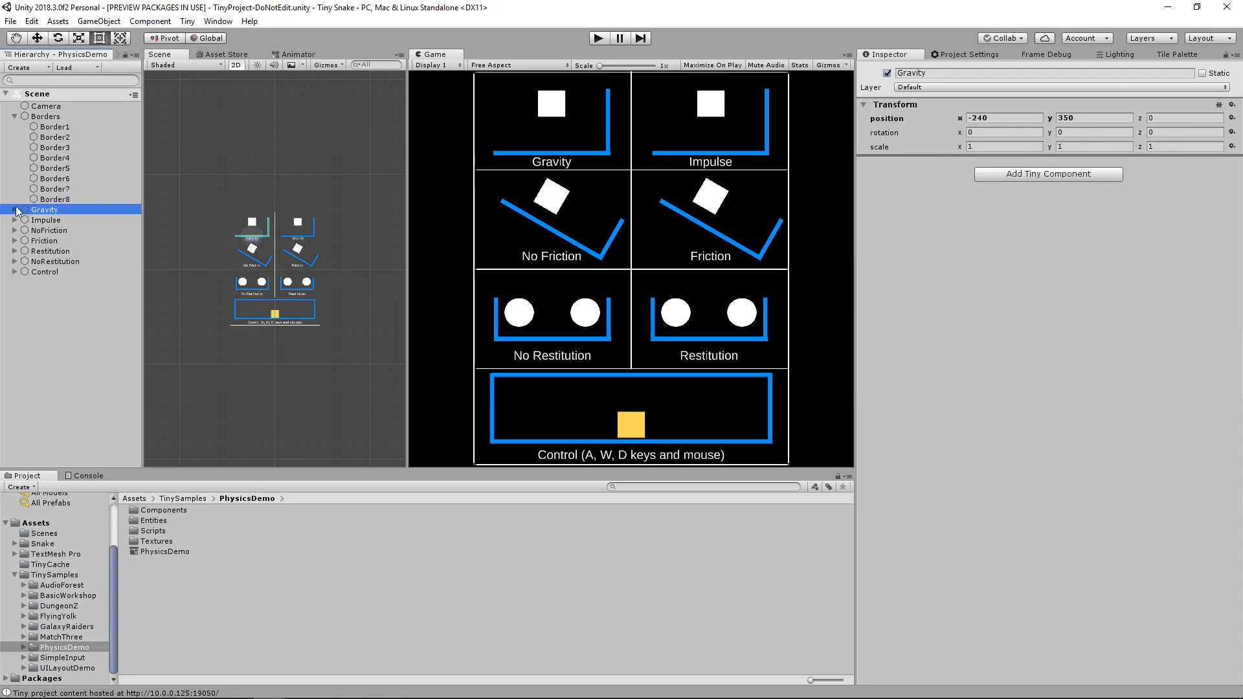
Step: Expand the Gravity group and inspect its transform, Square1's sprite and physics settings, and Ground1
click(16, 210)
click(48, 220)
scroll(255, 208, up, 2)
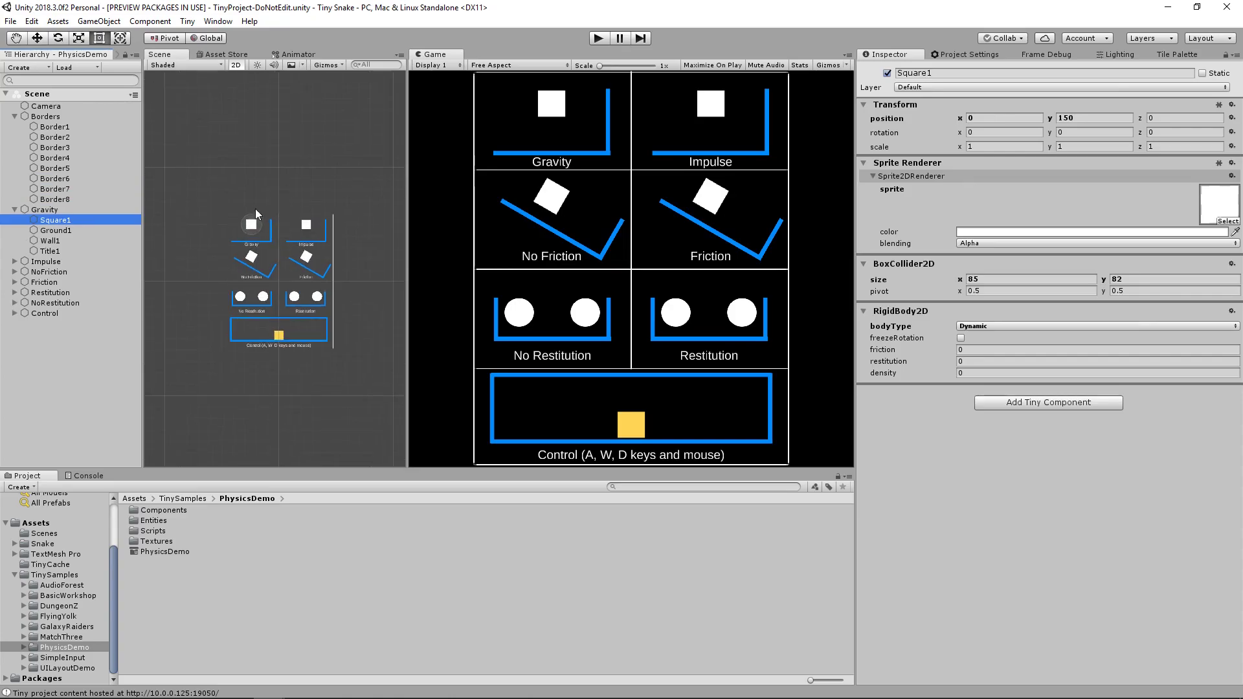
click(57, 211)
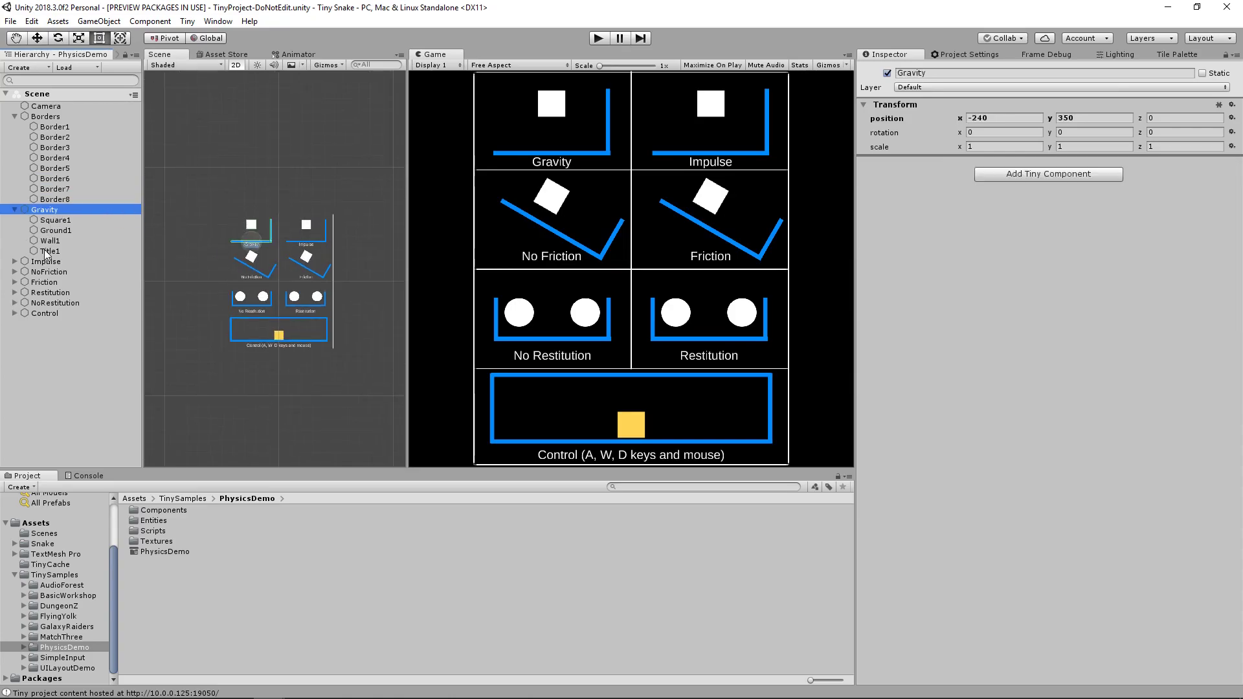
click(52, 221)
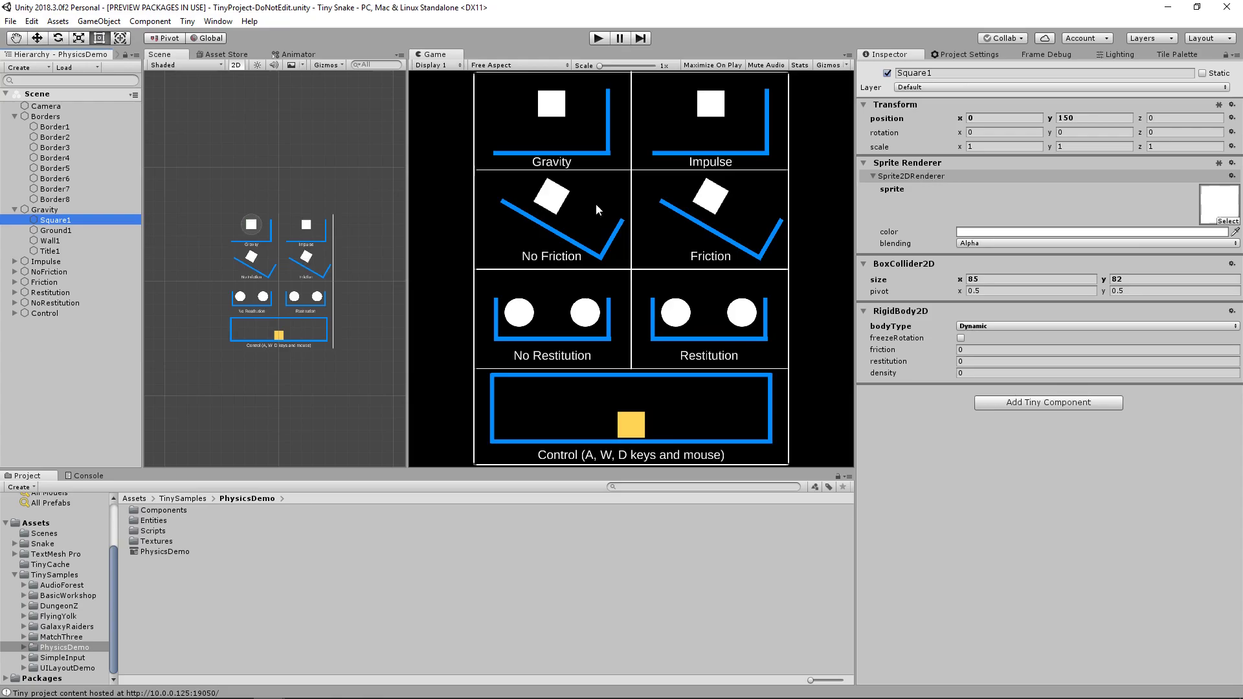
click(52, 231)
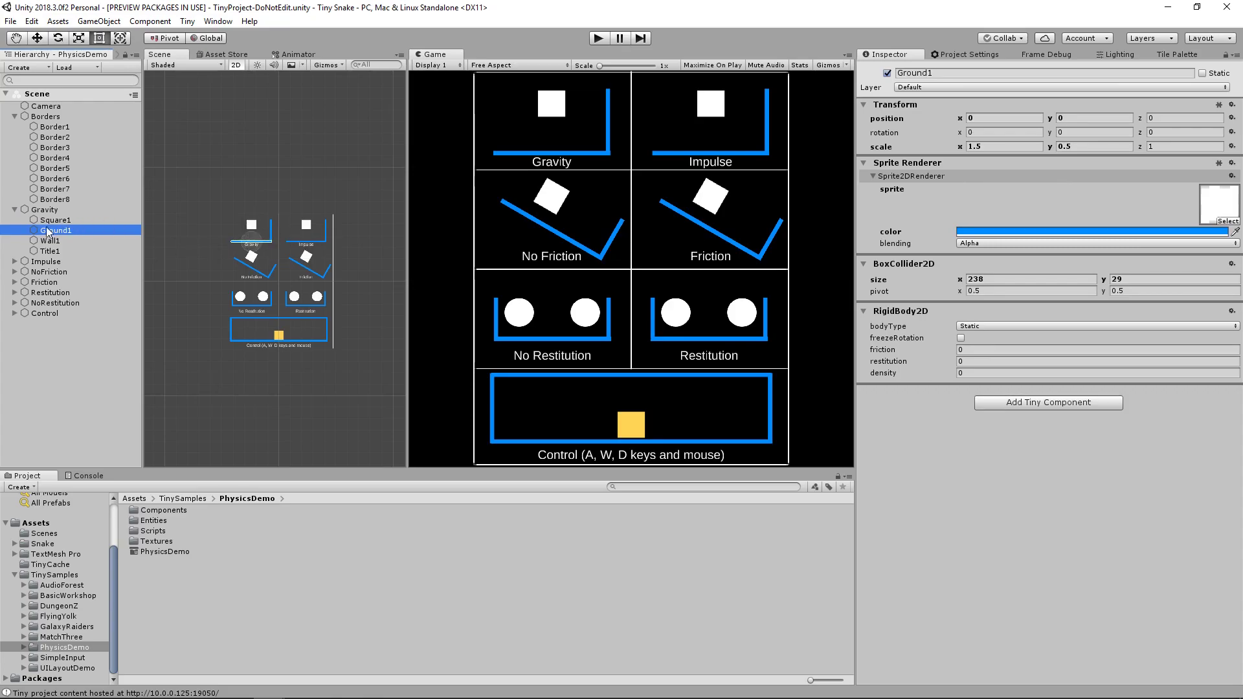
click(24, 211)
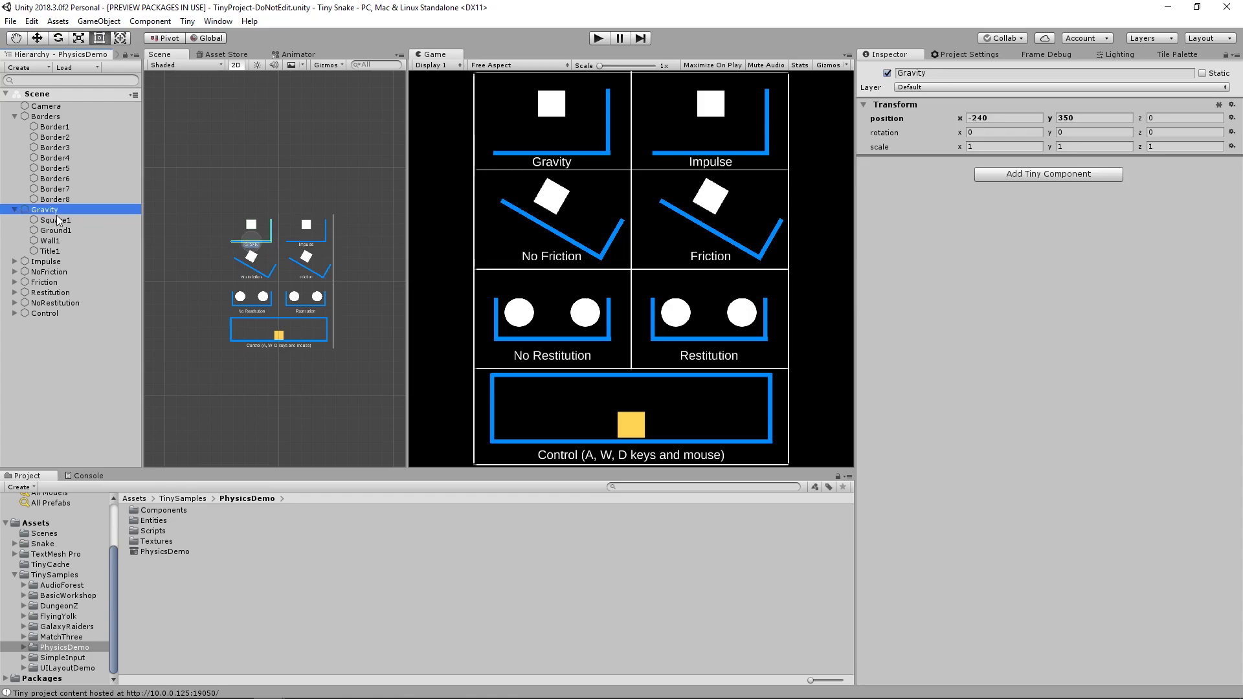
Step: Check the positions of the Impulse, NoFriction, Friction, Restitution, NoRestitution and Control groups
click(58, 261)
click(60, 272)
click(61, 283)
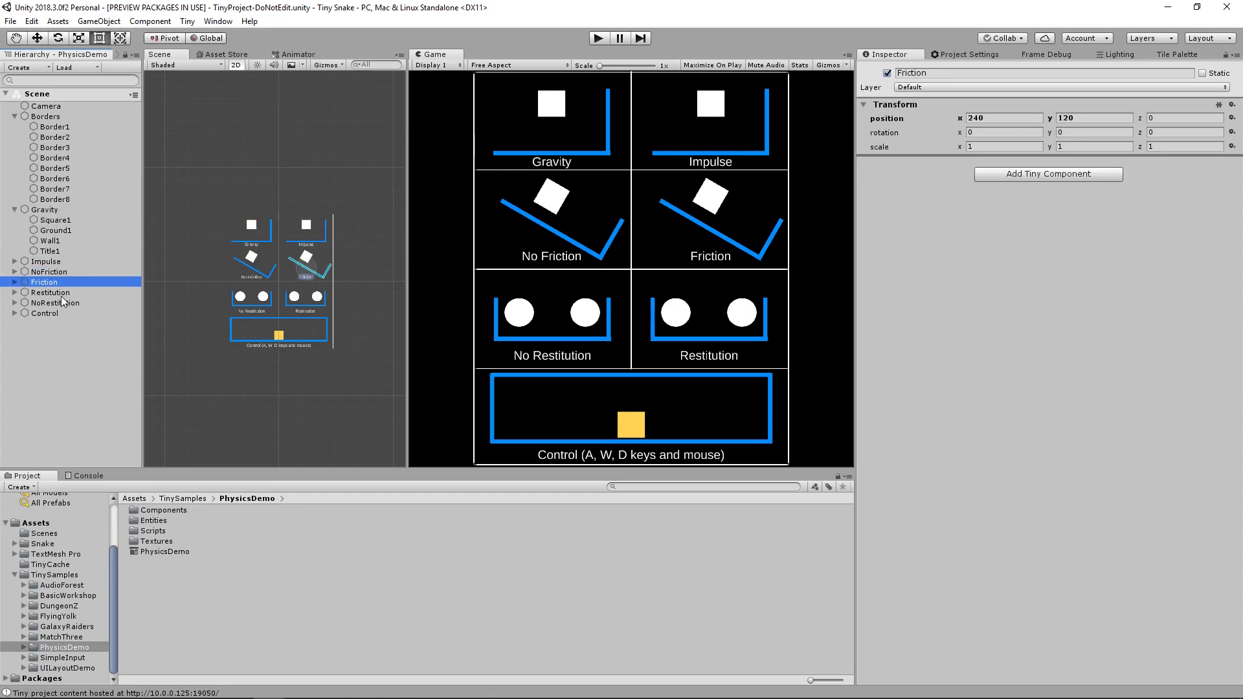
click(63, 293)
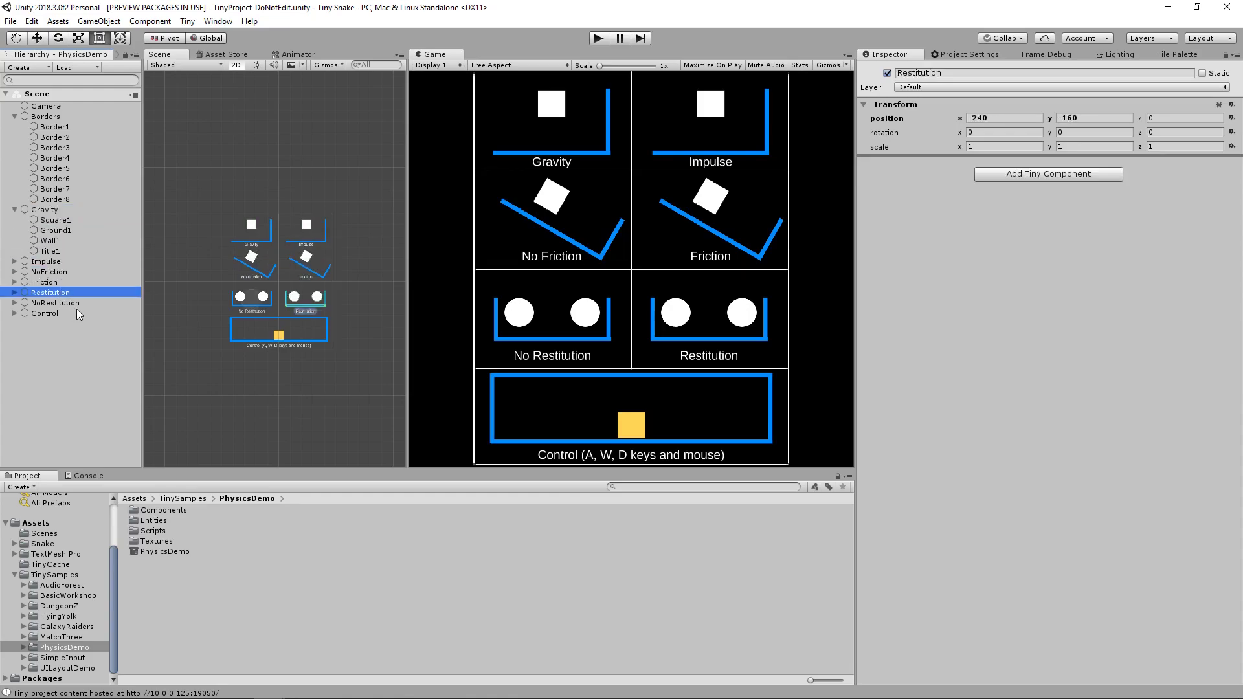
click(72, 307)
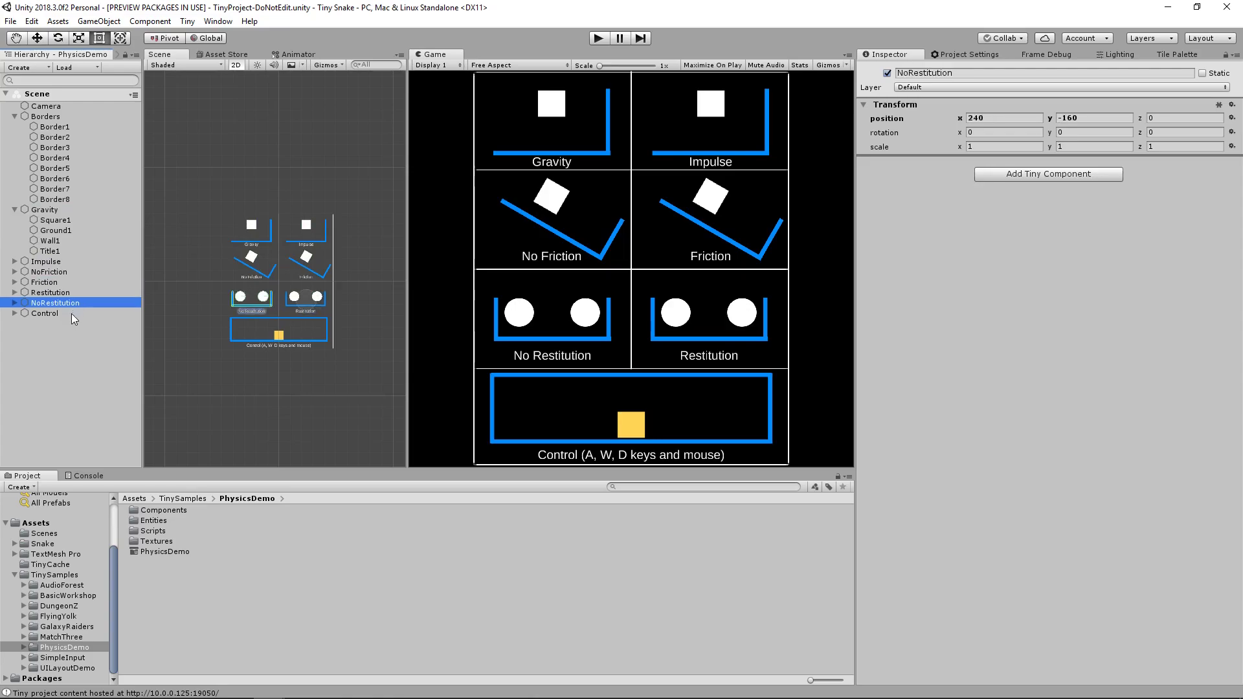
click(71, 313)
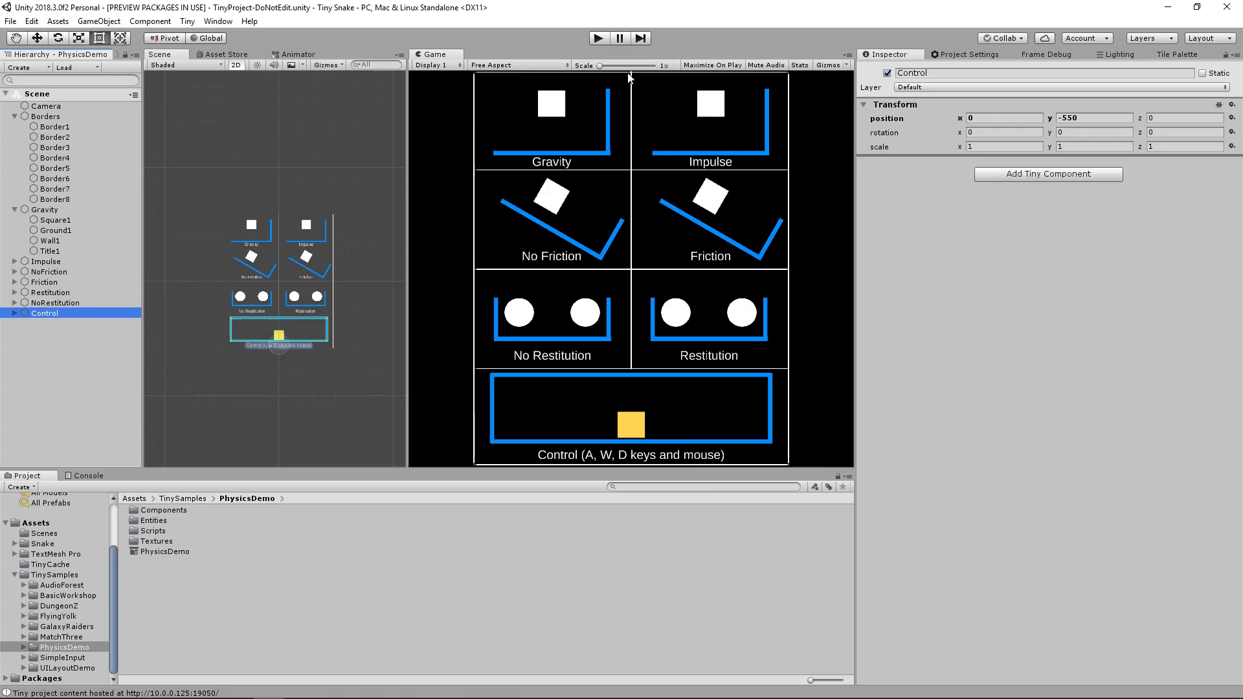
Step: Build PhysicsDemo and run it in play mode from the toolbar Play button
click(599, 38)
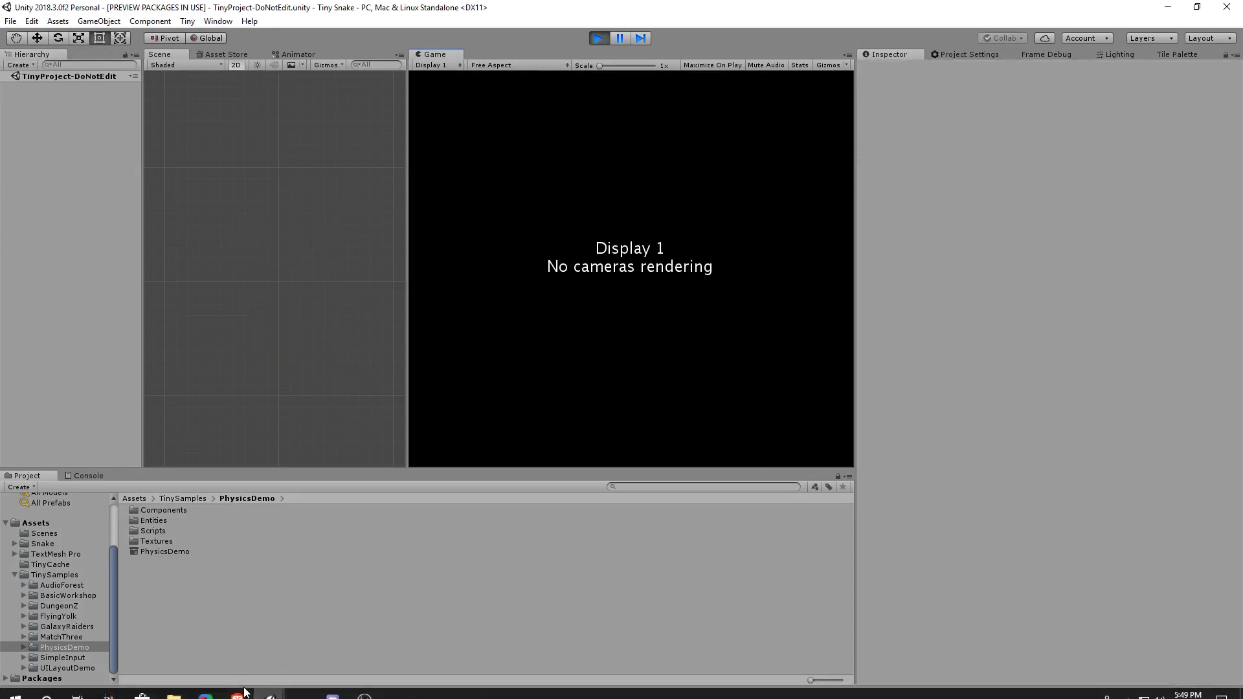
Step: Bring the running PhysicsDemo forward in Brave and make the yellow box jump and move with W, A, D
click(238, 687)
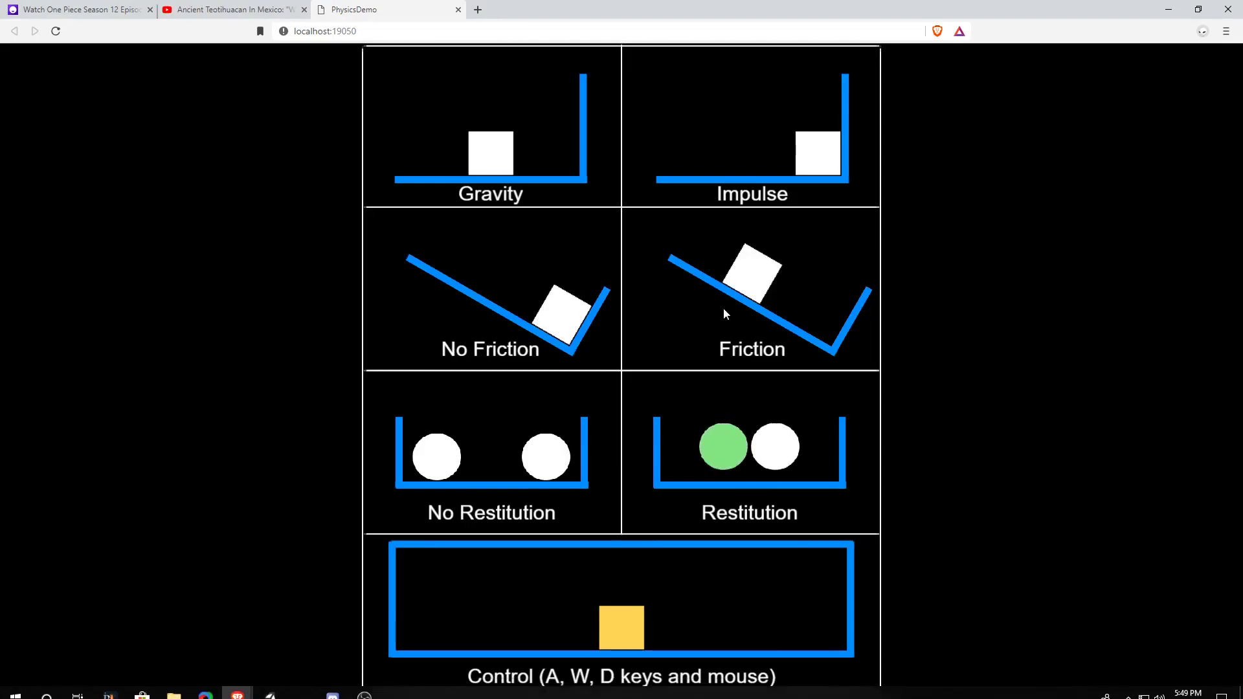
key(w)
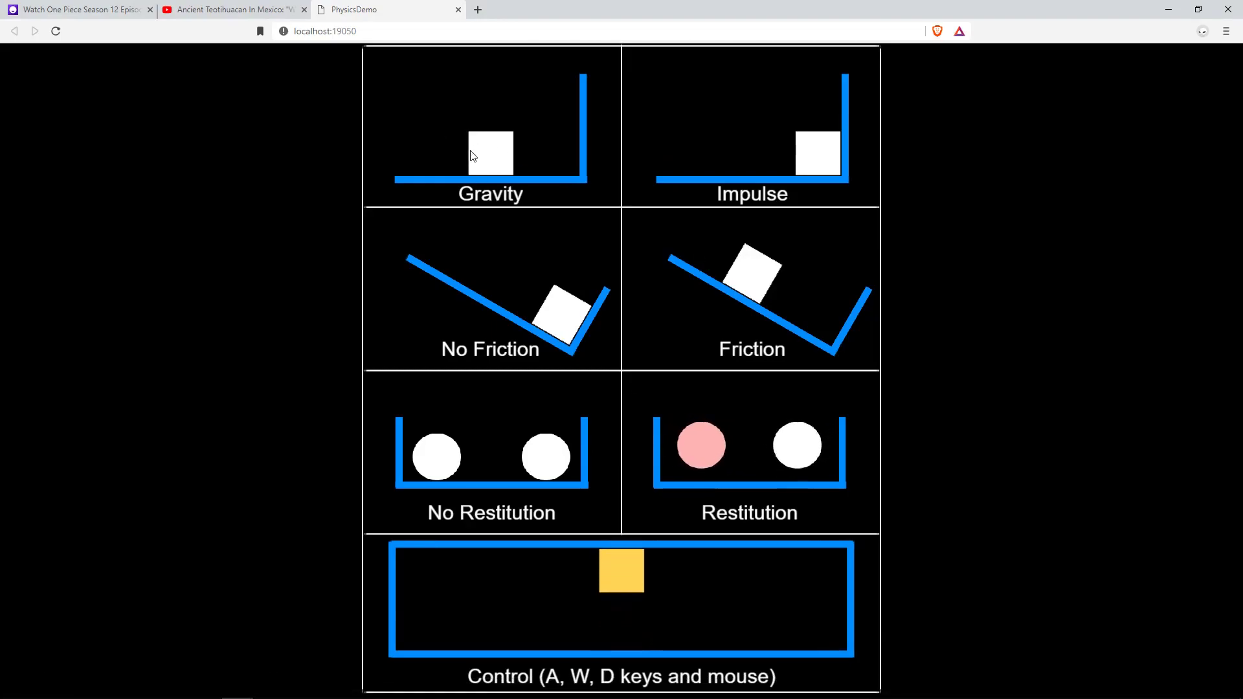
key(a)
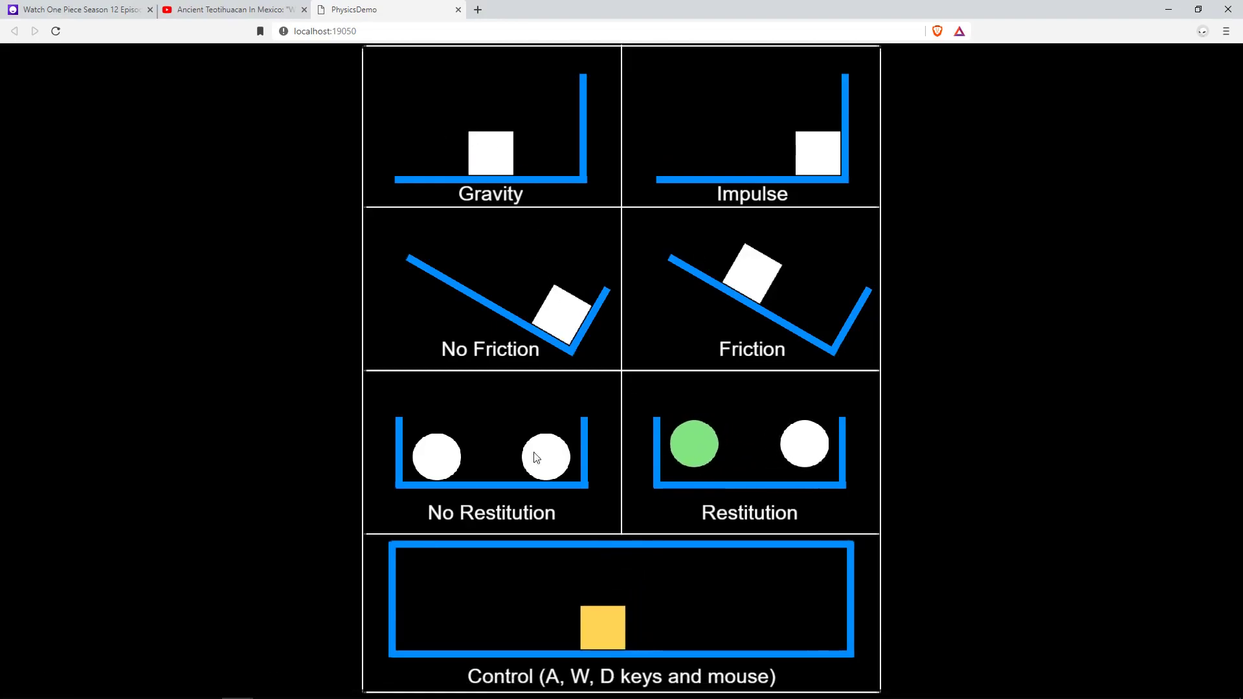
key(w)
key(d)
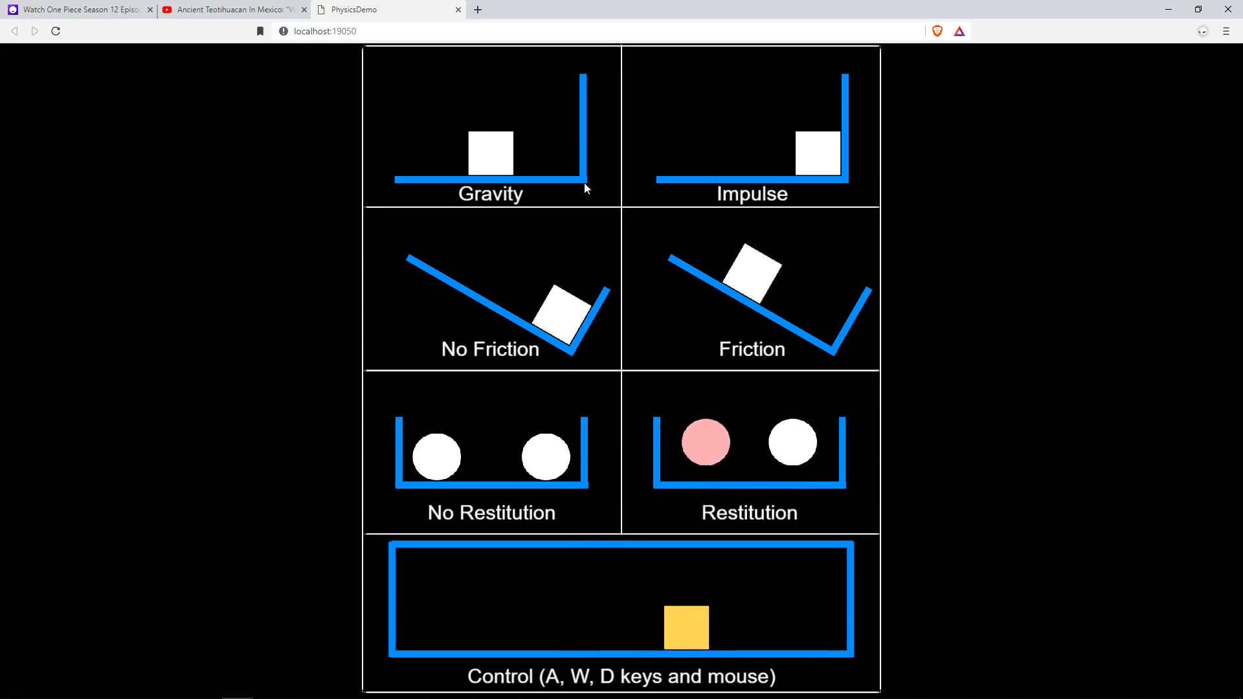
key(w)
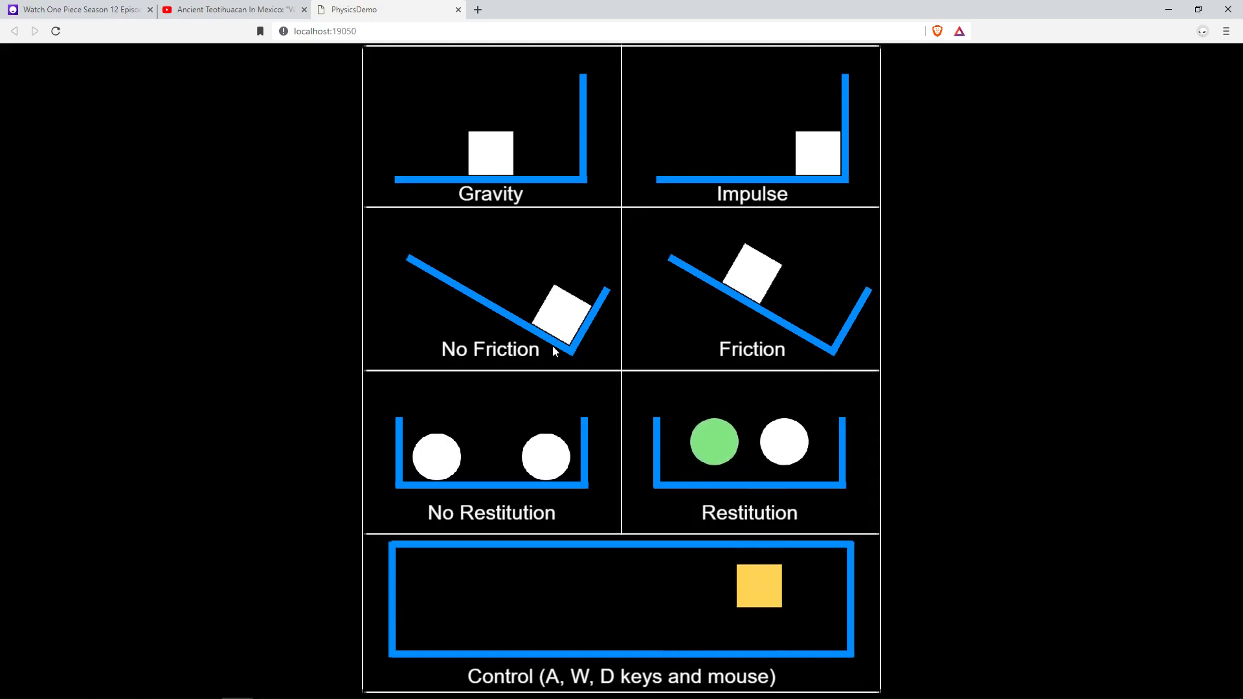
Step: Steer the yellow box left and right along the floor, then close the PhysicsDemo tab
key(a)
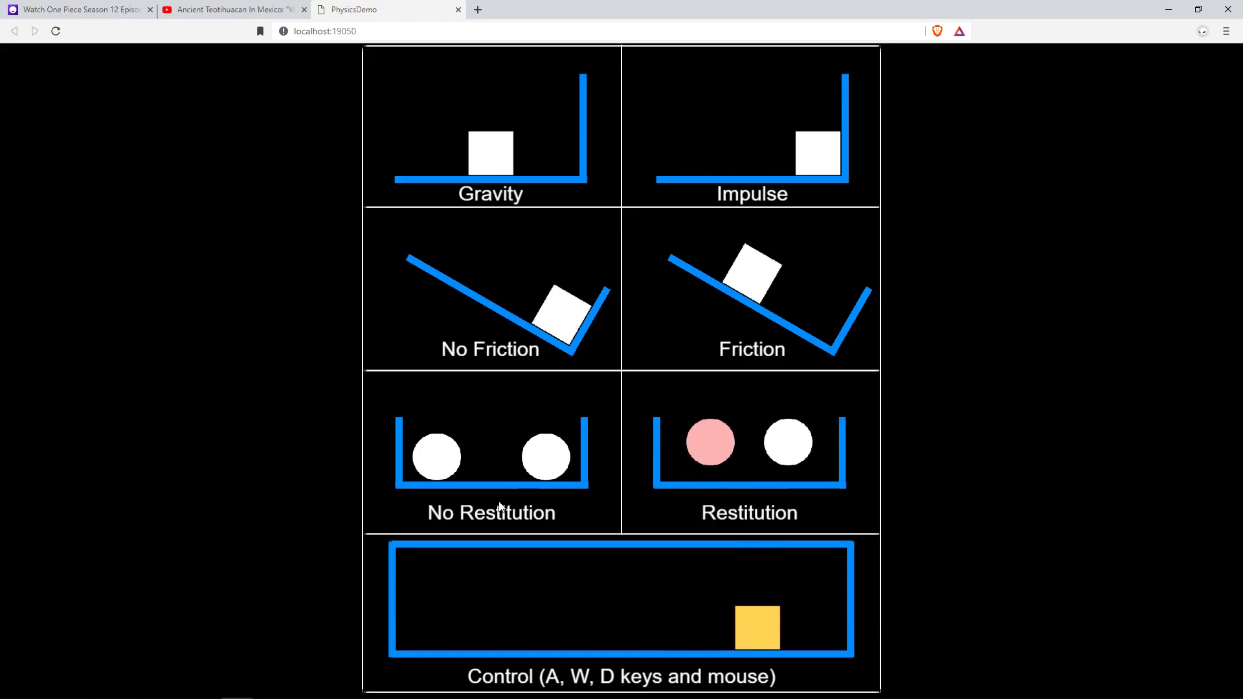
key(a)
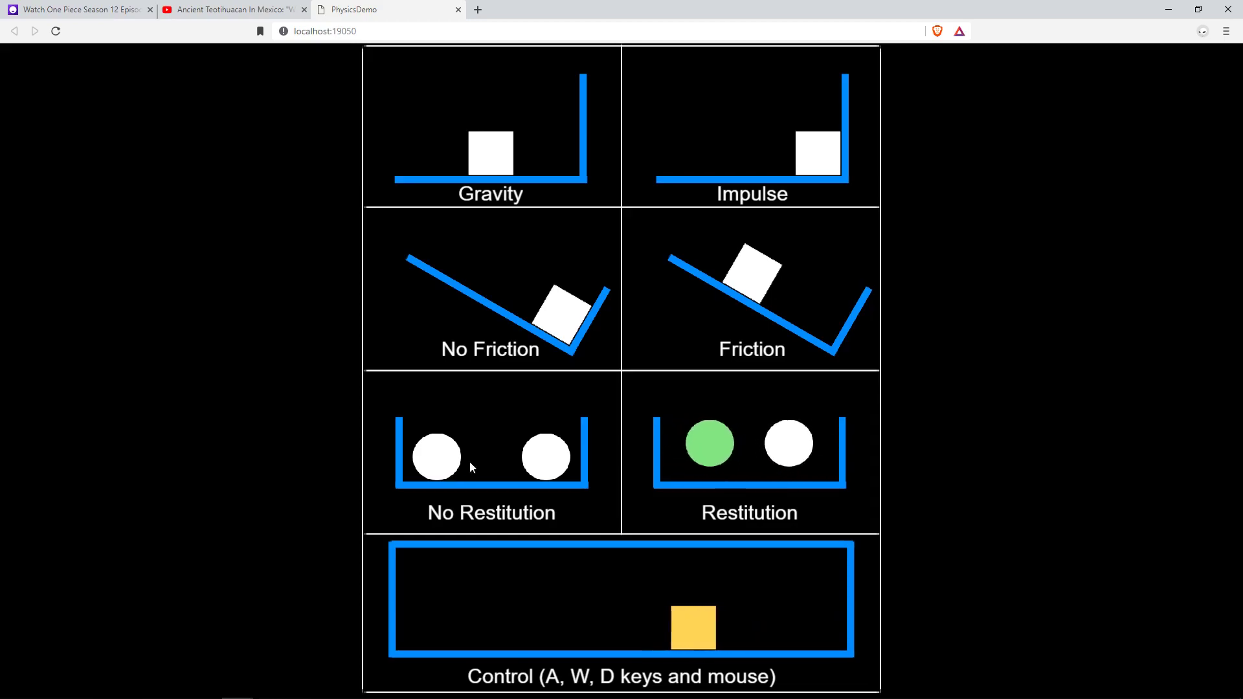
key(a)
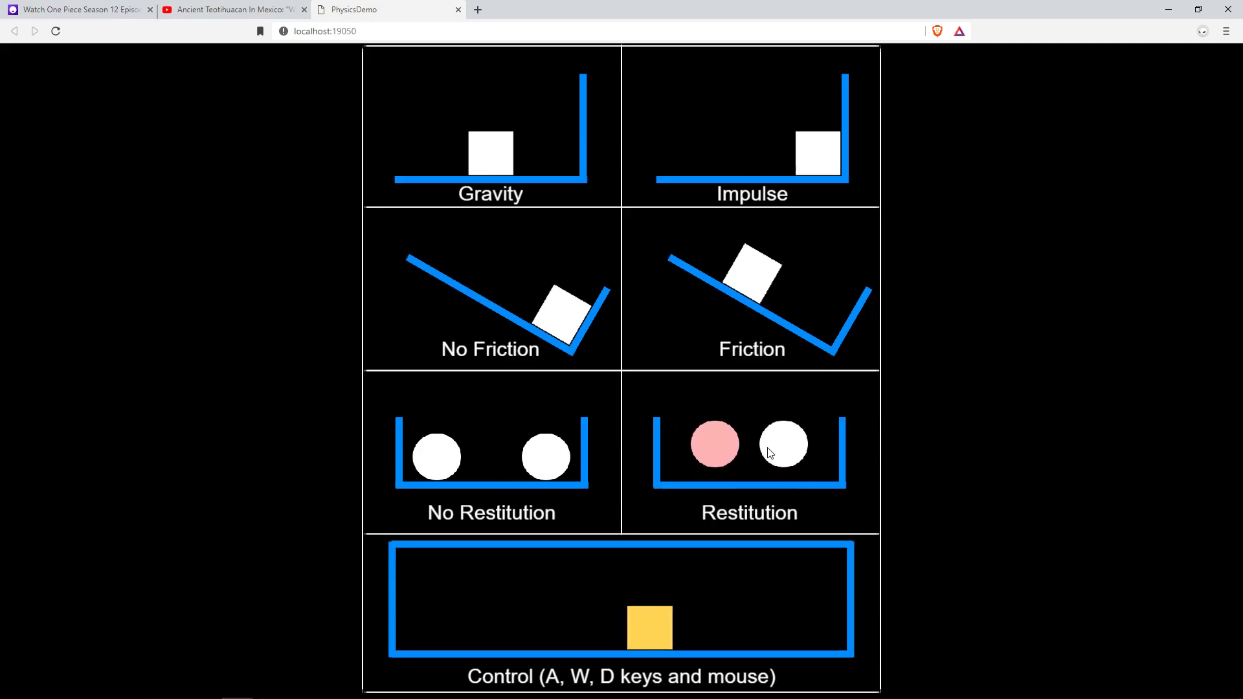
key(d)
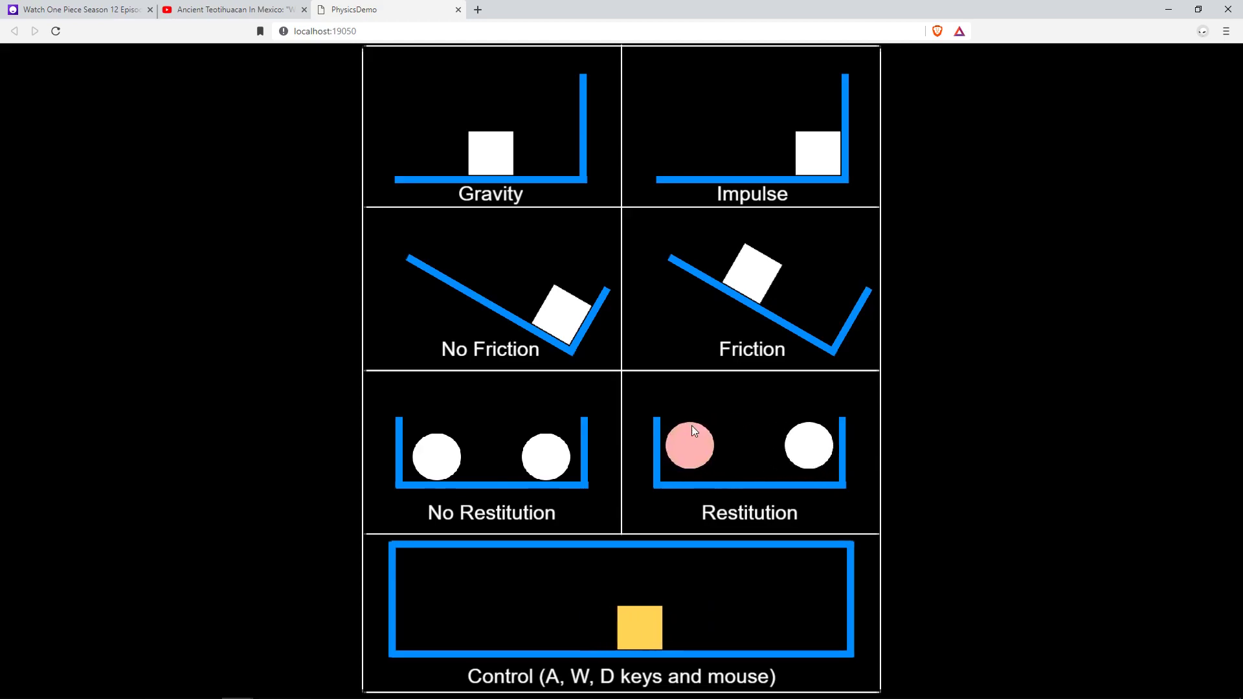
key(a)
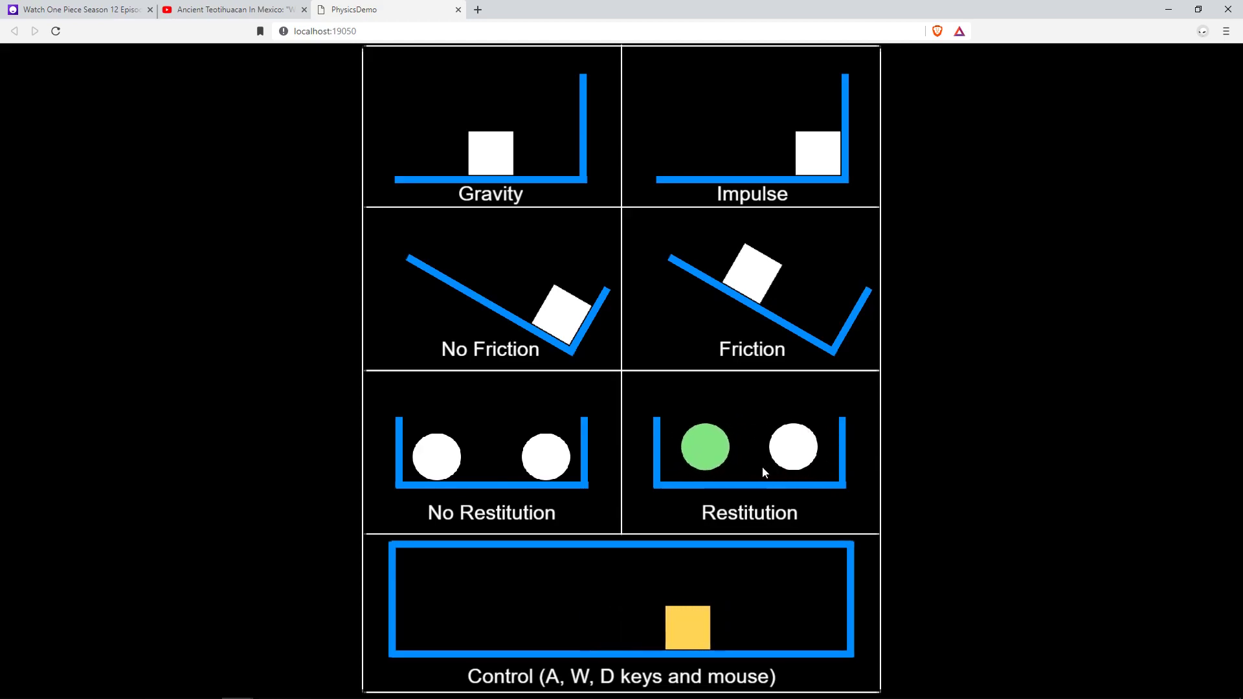
key(d)
key(a)
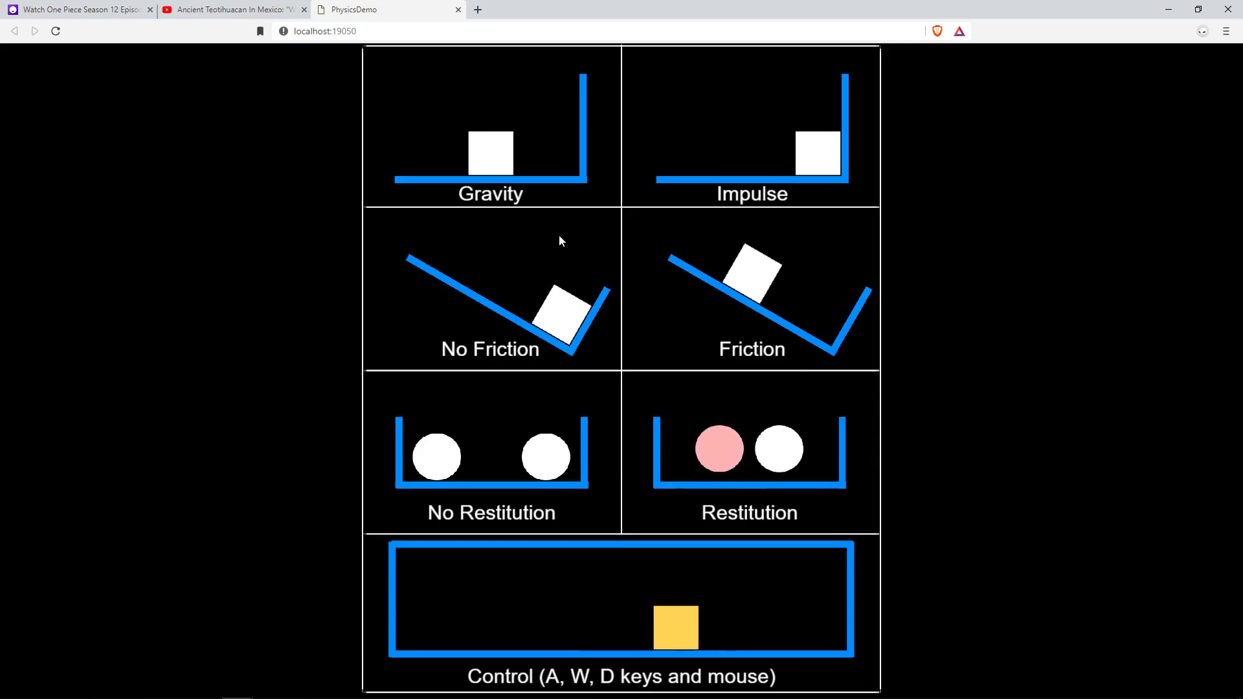
click(459, 9)
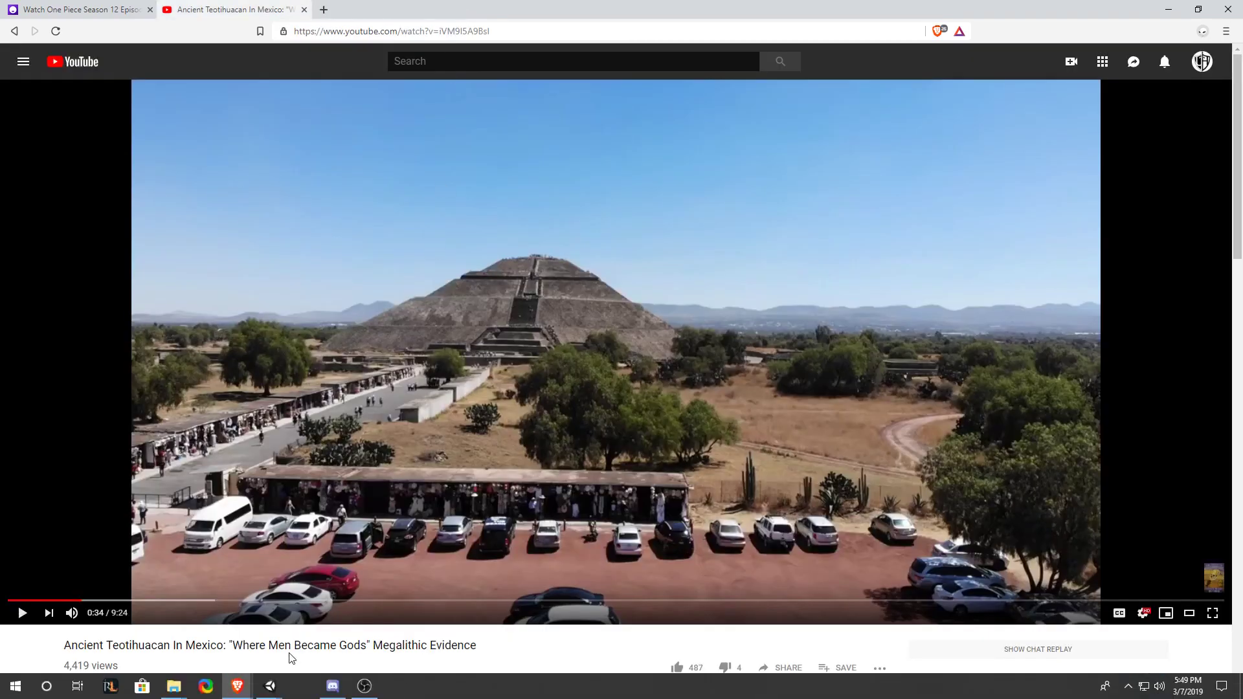
Step: Return to Unity and browse SimpleInput and PhysicsDemo, ending in the UILayoutDemo sample folder
key(alt+Tab)
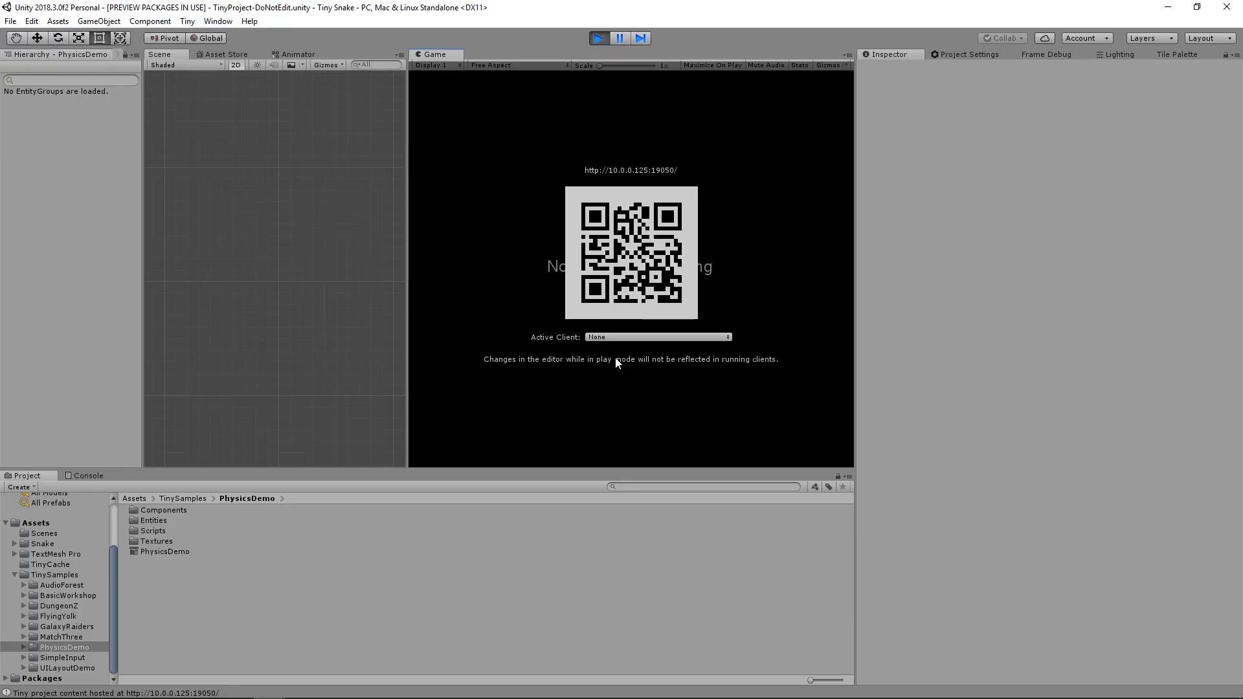
click(46, 658)
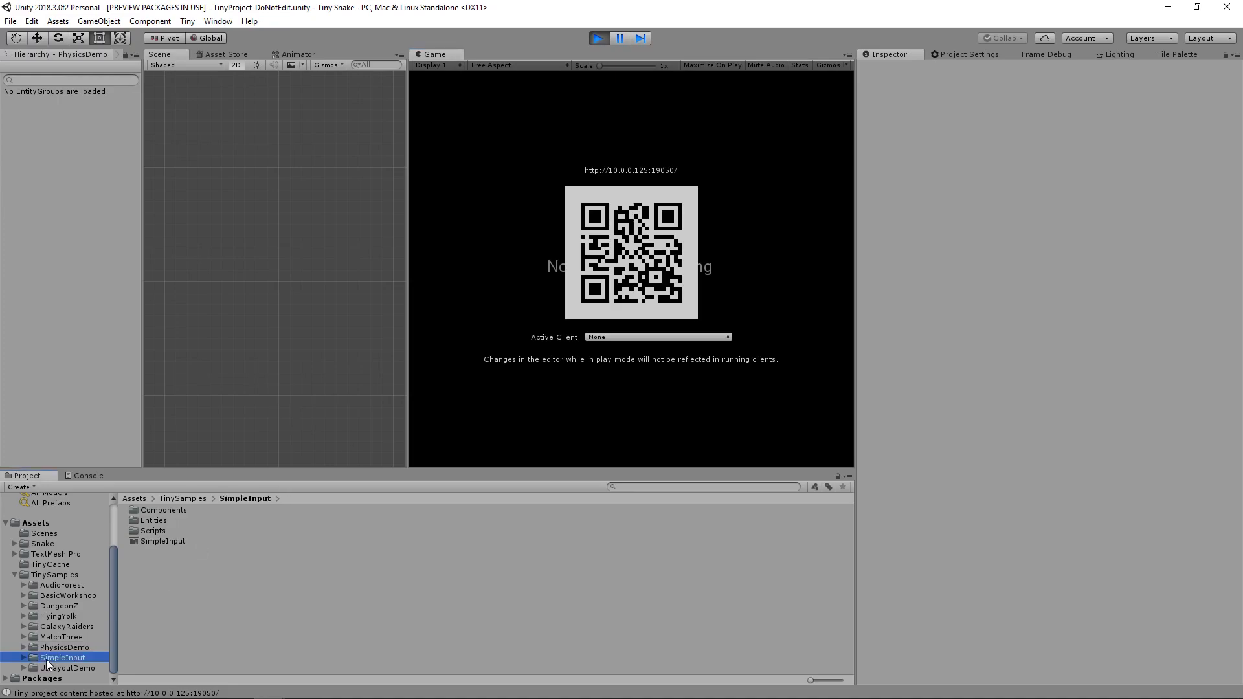
click(63, 648)
click(57, 667)
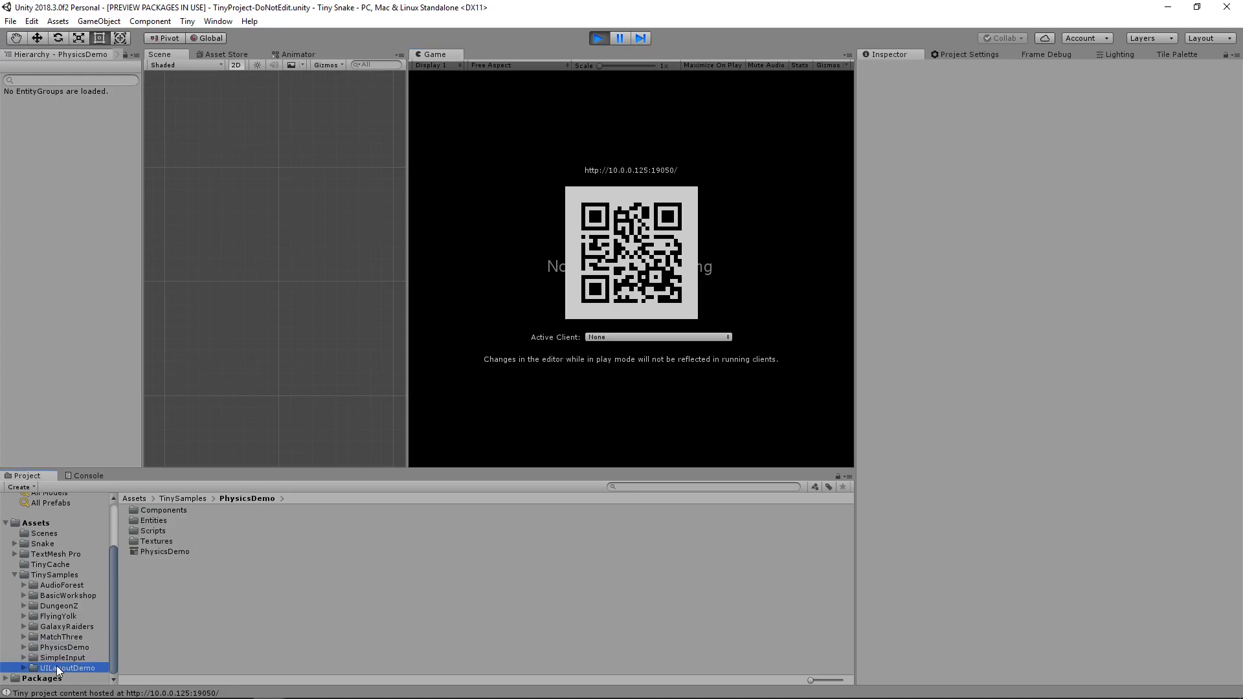